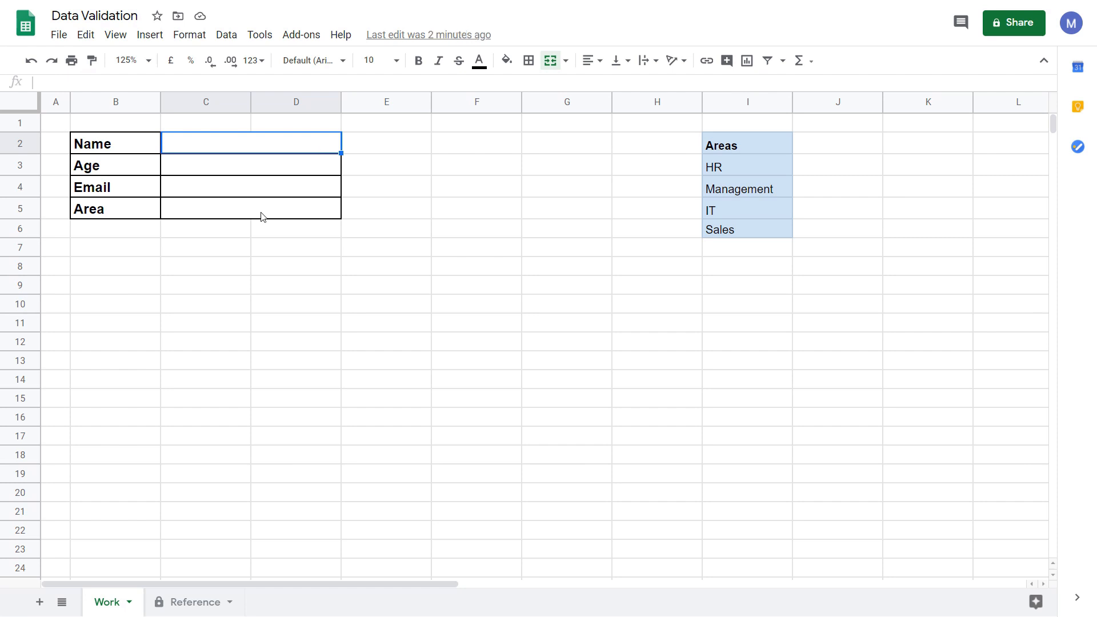
Review the form and the Areas list in column I, then select the Area answer cell
{"action": "left_click", "coordinate": [102, 150]}
{"action": "left_click", "coordinate": [234, 217], "text": "shift"}
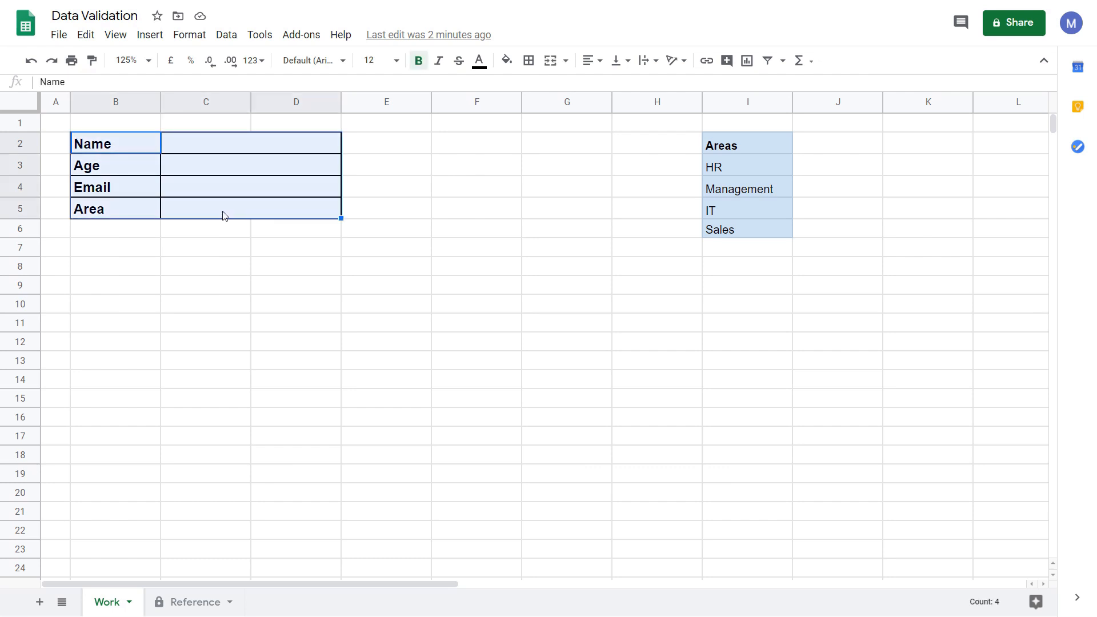
{"action": "left_click", "coordinate": [222, 216]}
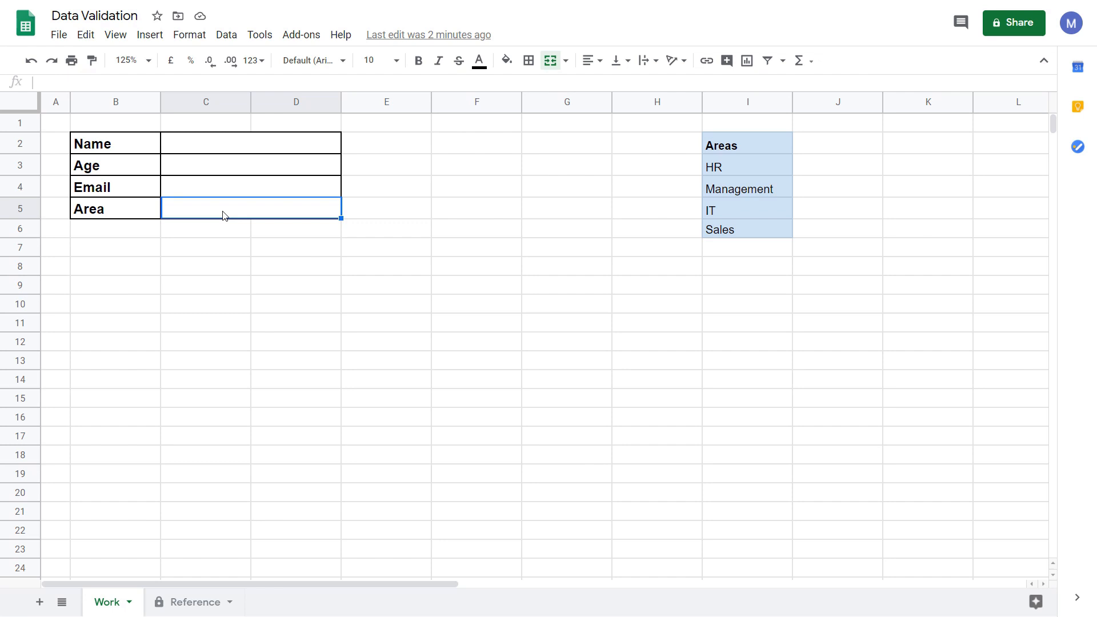
{"action": "left_click_drag", "start_coordinate": [724, 148], "coordinate": [749, 235]}
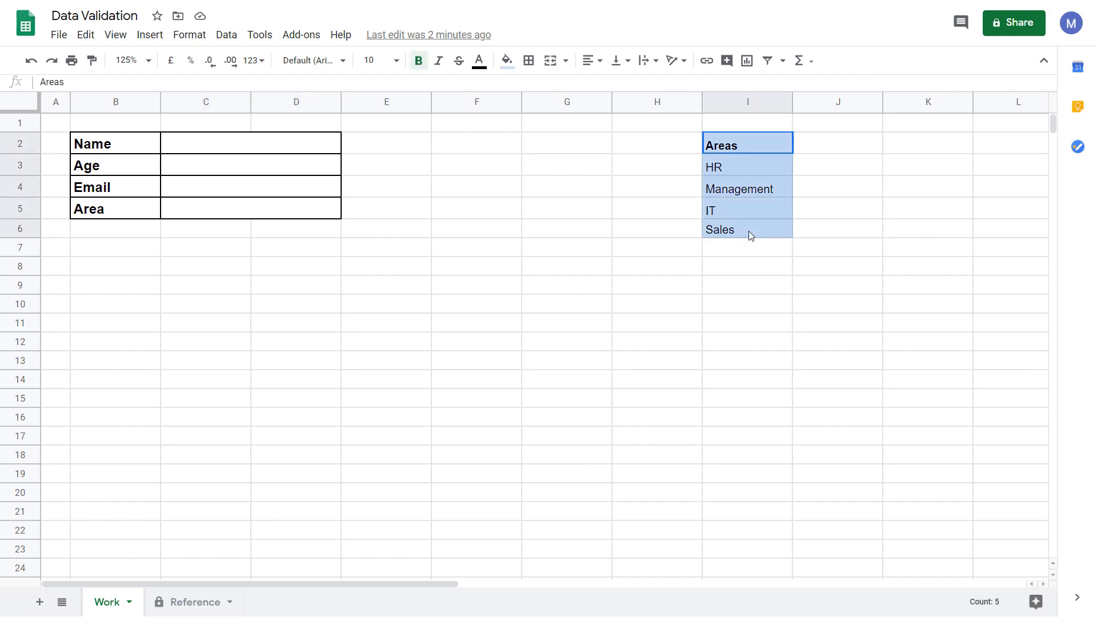
{"action": "left_click", "coordinate": [183, 210]}
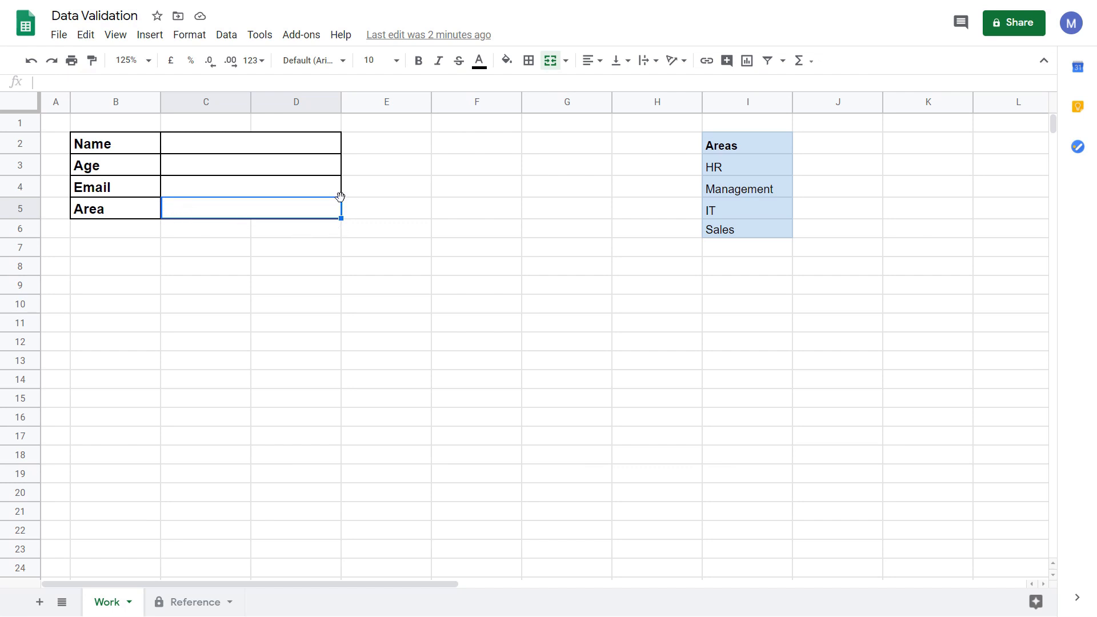
Add a list-from-range data validation on the Area cell using I3:I6 and save it
{"action": "left_click", "coordinate": [226, 35]}
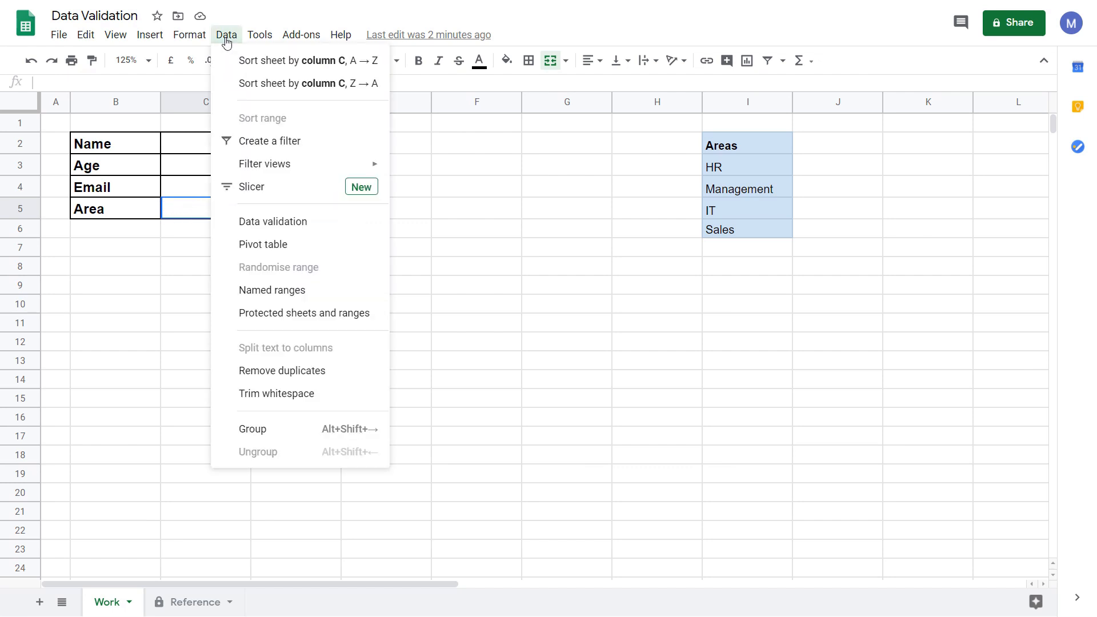
{"action": "left_click", "coordinate": [293, 223]}
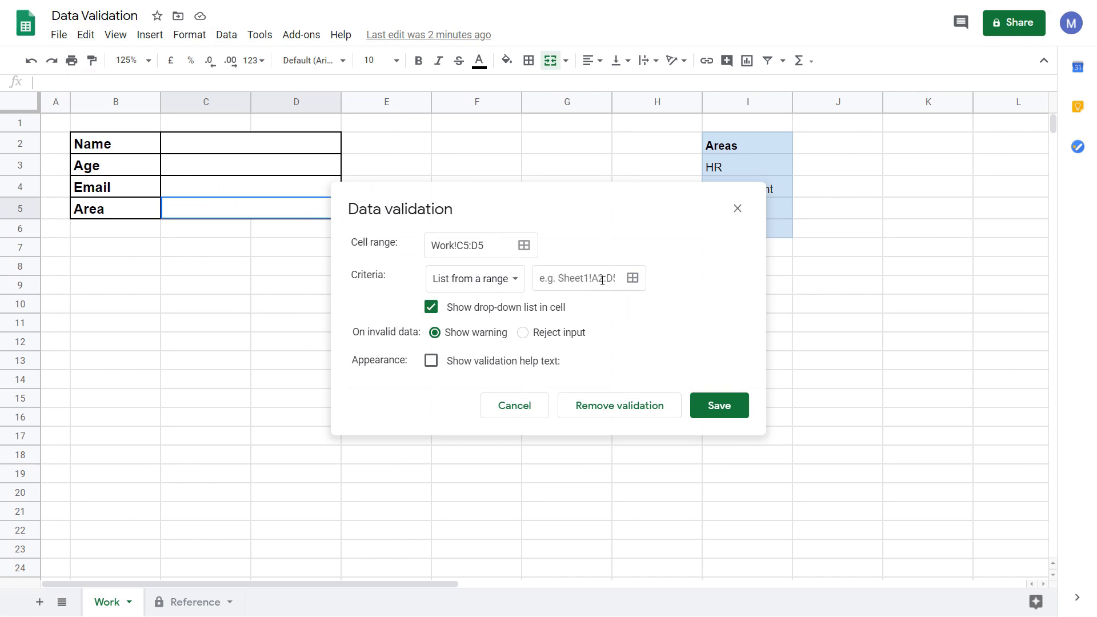
{"action": "left_click", "coordinate": [631, 279]}
{"action": "left_click", "coordinate": [721, 170]}
{"action": "left_click_drag", "start_coordinate": [722, 170], "coordinate": [725, 232]}
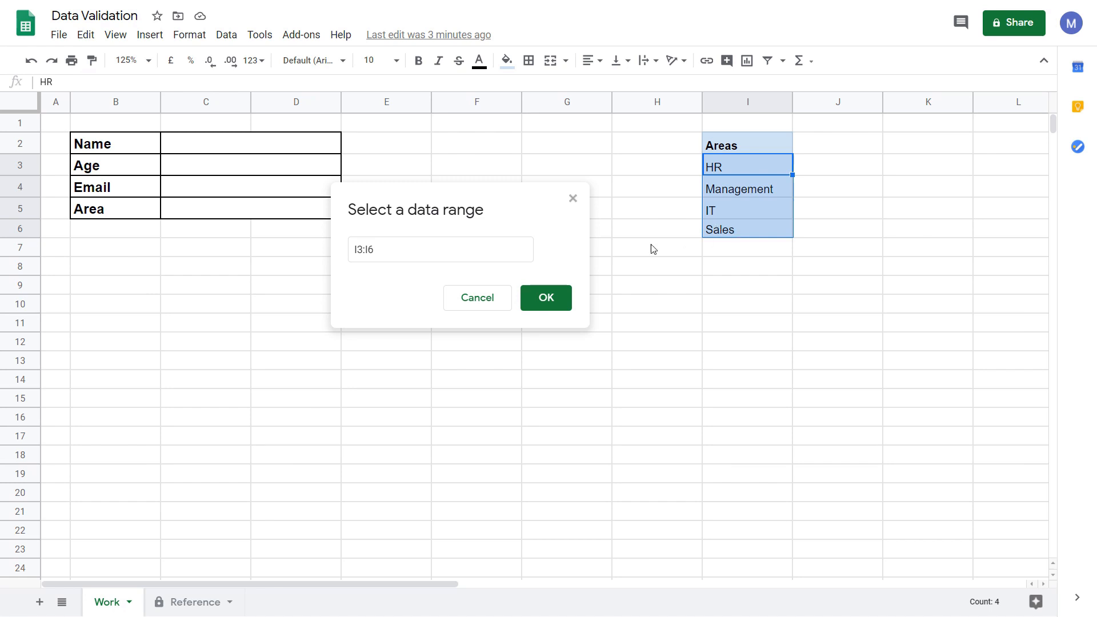
{"action": "left_click", "coordinate": [550, 301]}
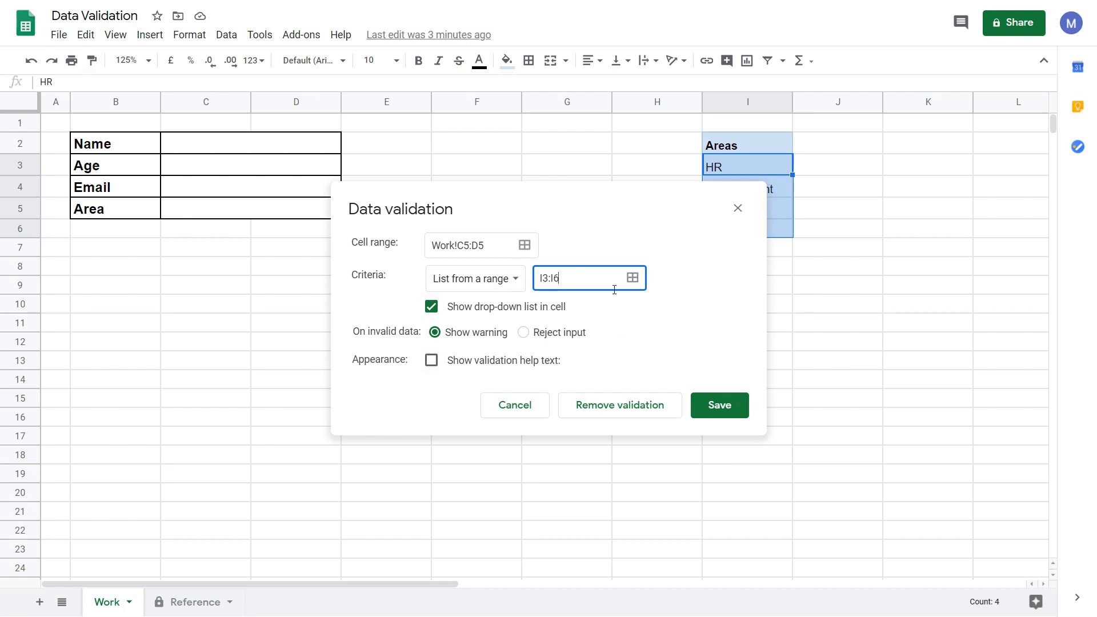
{"action": "left_click", "coordinate": [715, 406]}
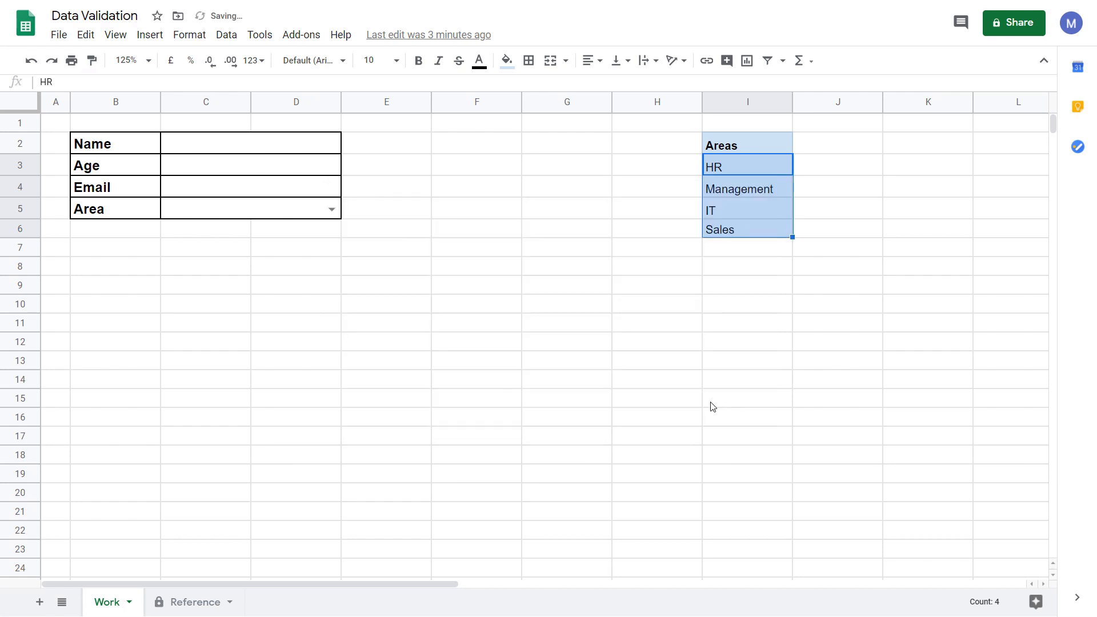
{"action": "left_click", "coordinate": [386, 208]}
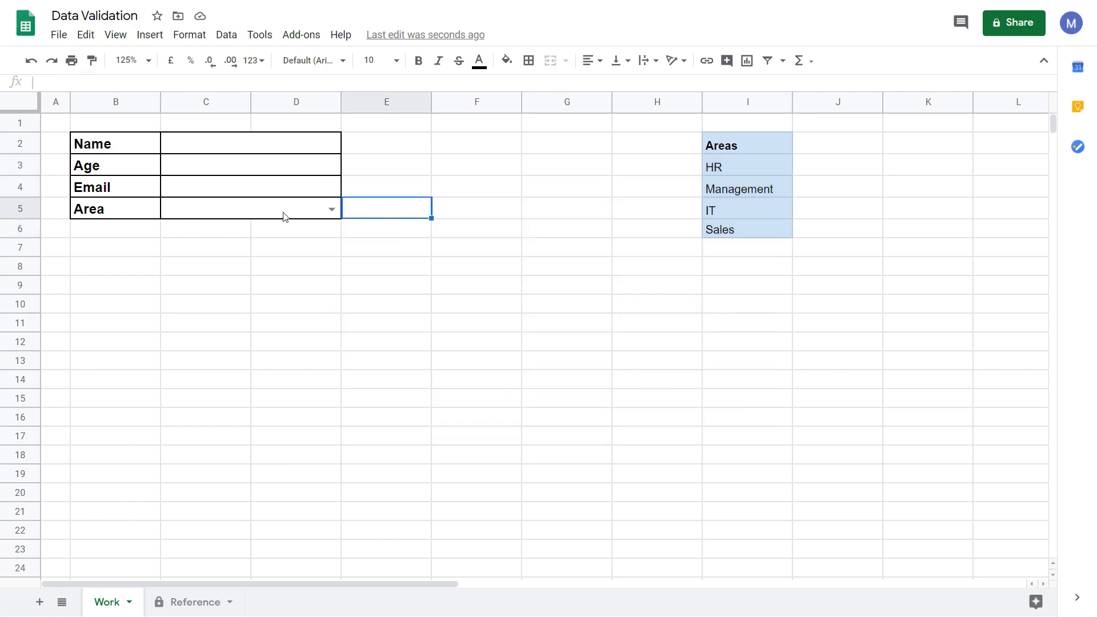
{"action": "left_click", "coordinate": [331, 209]}
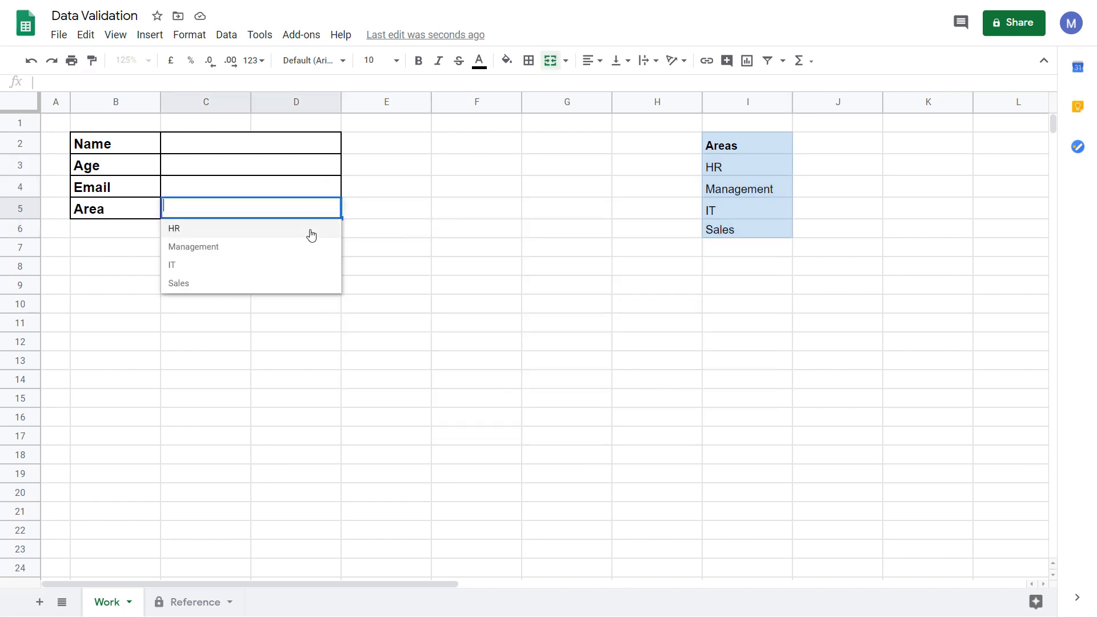
{"action": "left_click", "coordinate": [291, 285]}
{"action": "key", "text": "Delete"}
{"action": "left_click", "coordinate": [236, 267]}
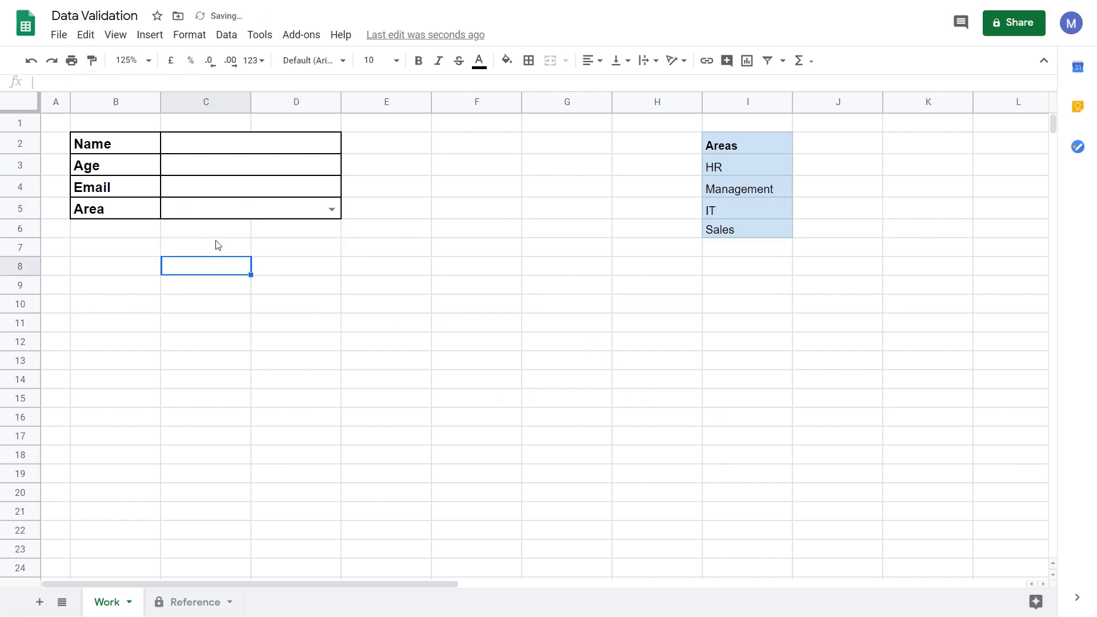
{"action": "left_click", "coordinate": [189, 212]}
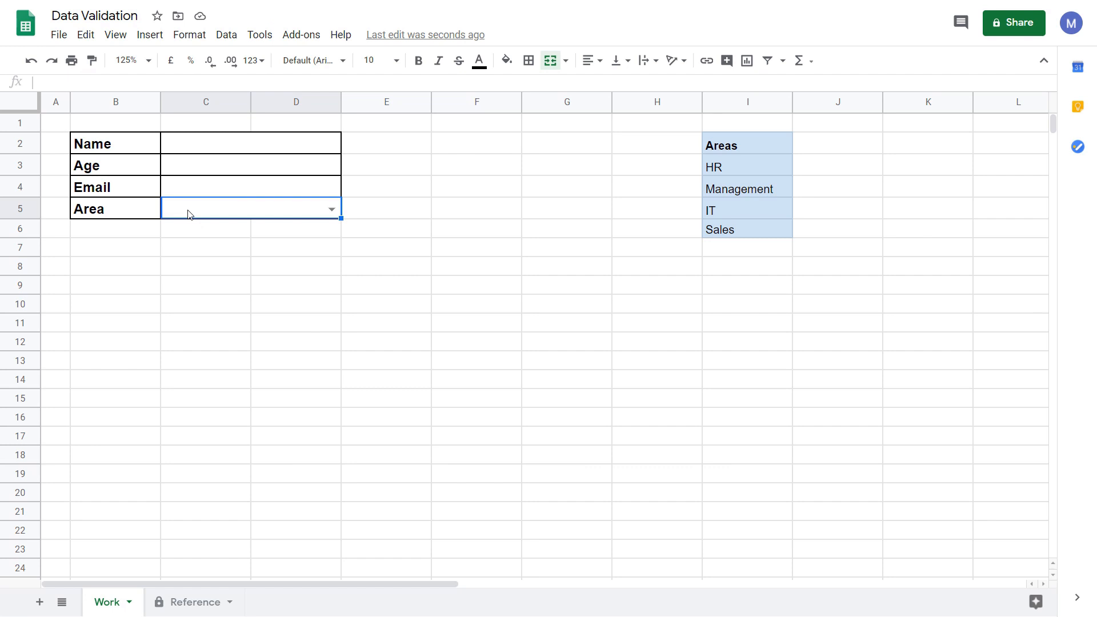
{"action": "type", "text": "Blah"}
{"action": "key", "text": "Return"}
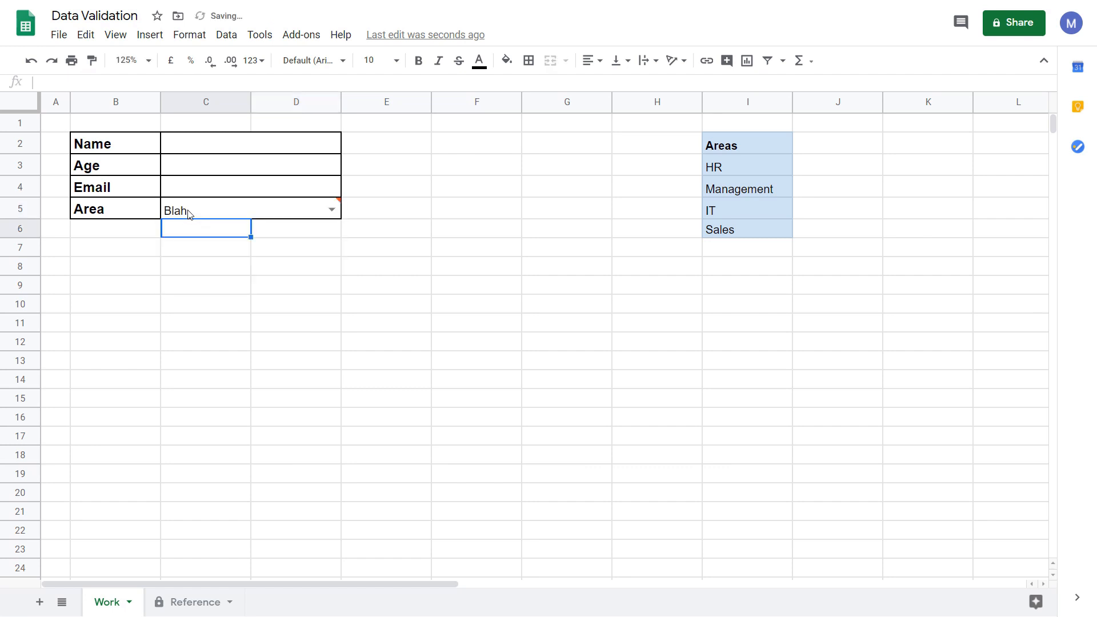
{"action": "mouse_move", "coordinate": [193, 213]}
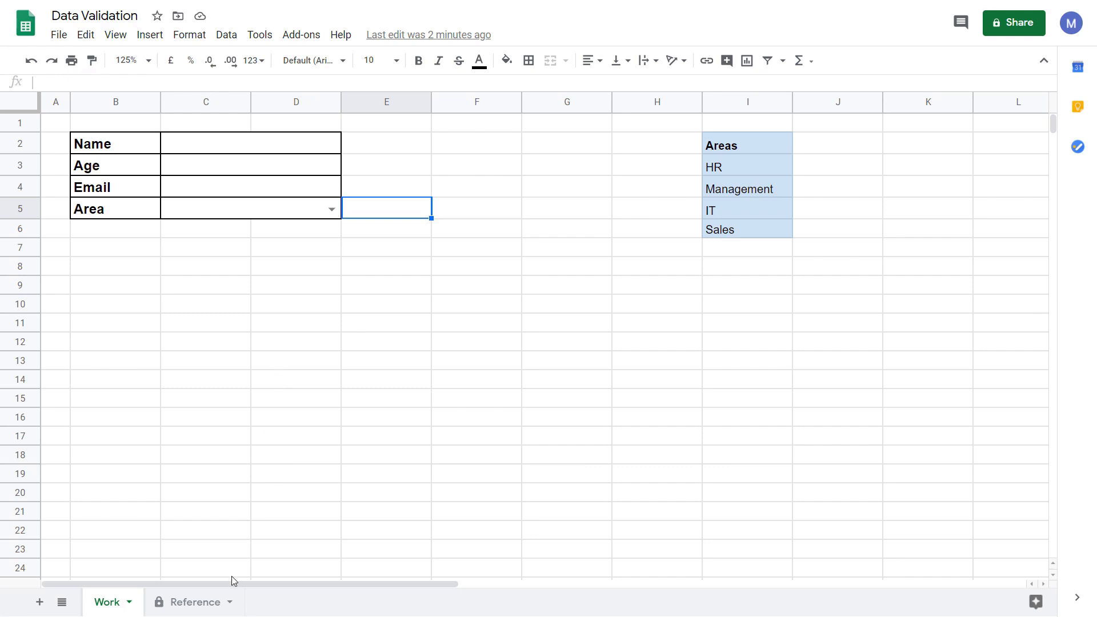
Check the area names on Reference A2:A5, then delete the Areas list I1:I7 from the Work sheet
{"action": "left_click", "coordinate": [196, 610]}
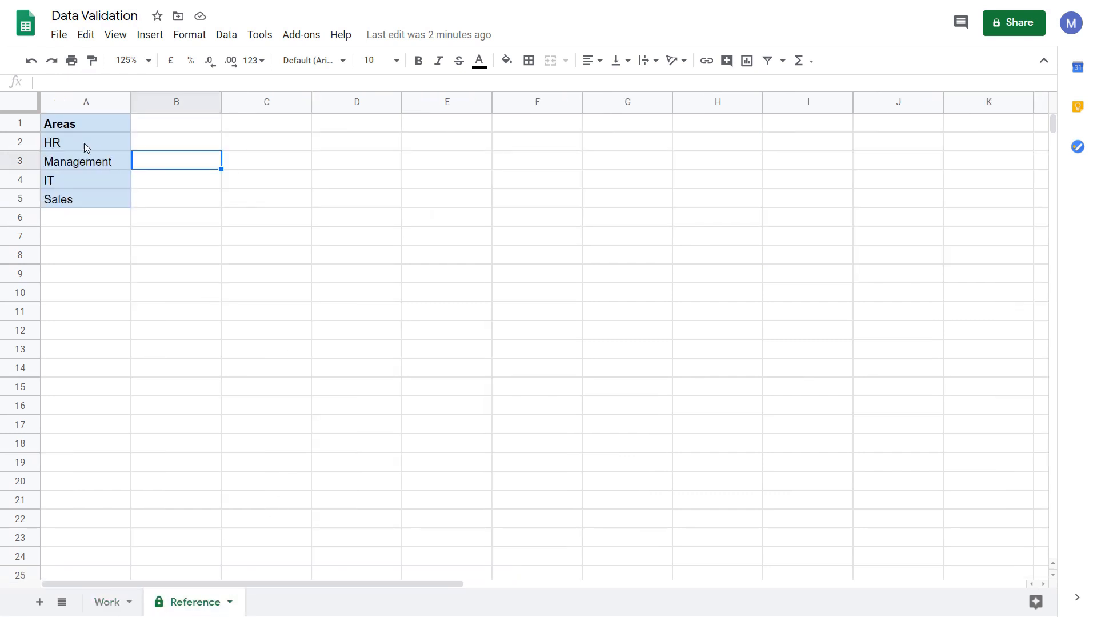
{"action": "left_click_drag", "start_coordinate": [84, 142], "coordinate": [80, 201]}
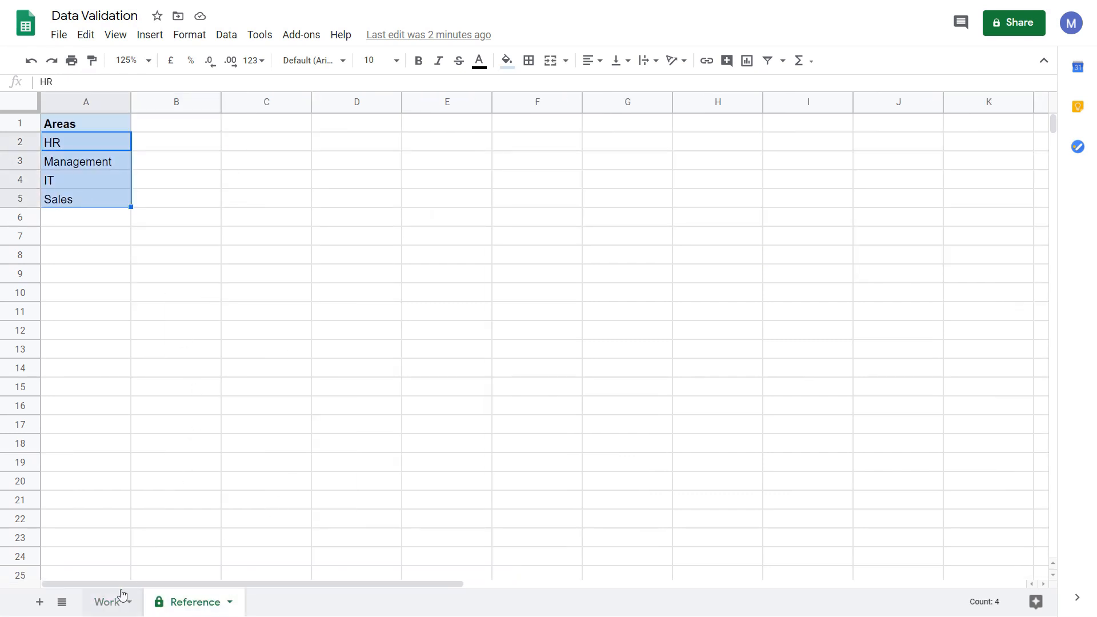
{"action": "left_click", "coordinate": [112, 611]}
{"action": "left_click_drag", "start_coordinate": [731, 123], "coordinate": [759, 249]}
{"action": "key", "text": "Delete"}
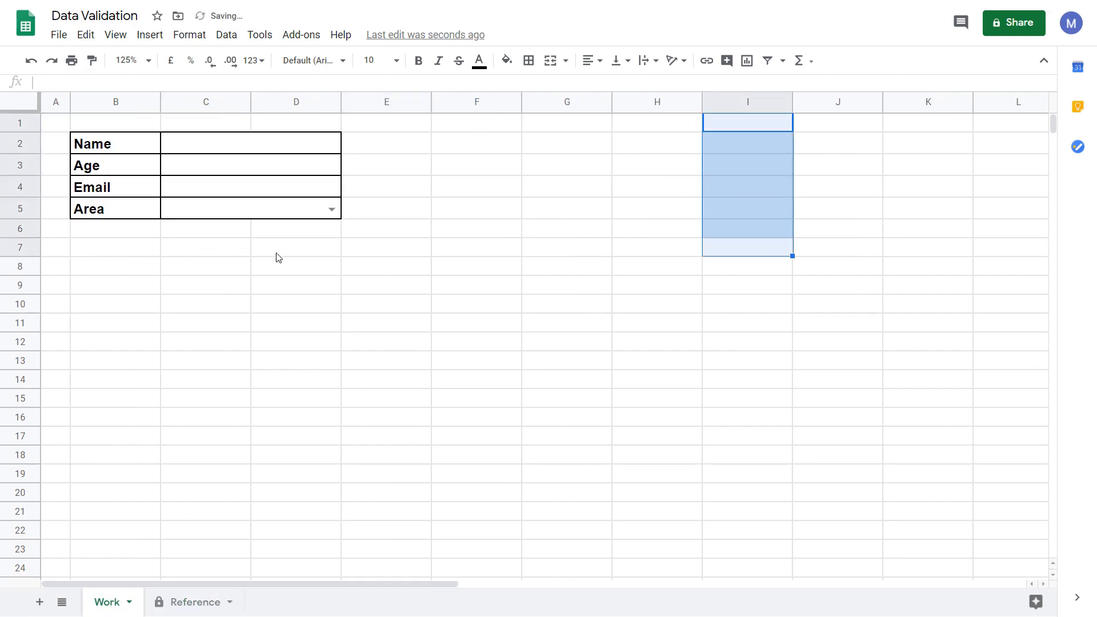
{"action": "left_click", "coordinate": [252, 213]}
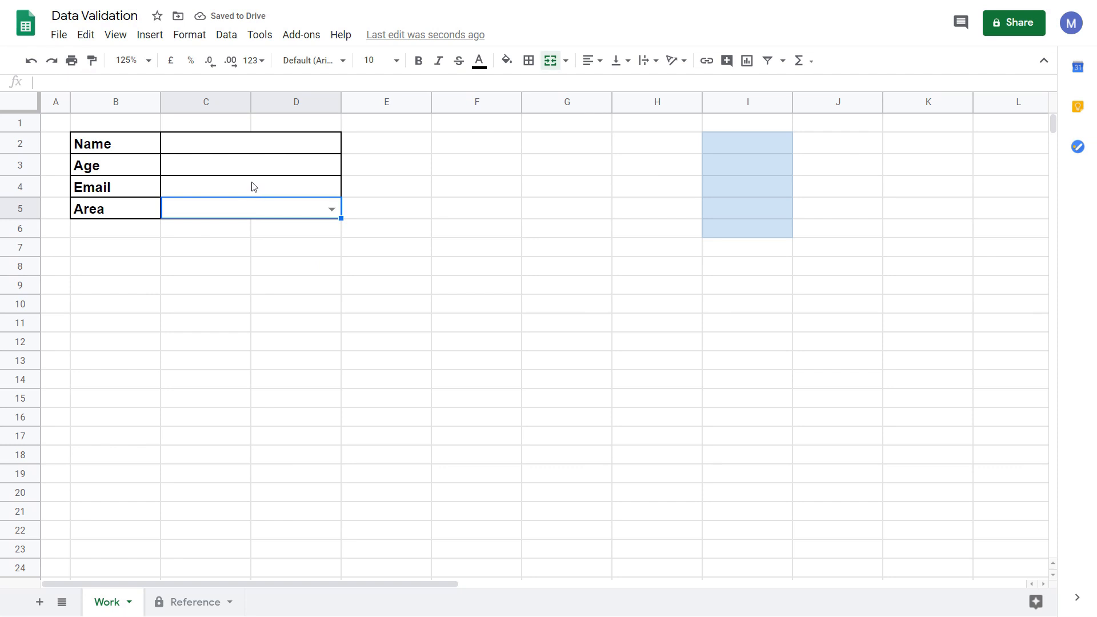
Point the Area cell's dropdown validation at Reference!A2:A5 and save the rule
{"action": "left_click", "coordinate": [226, 38]}
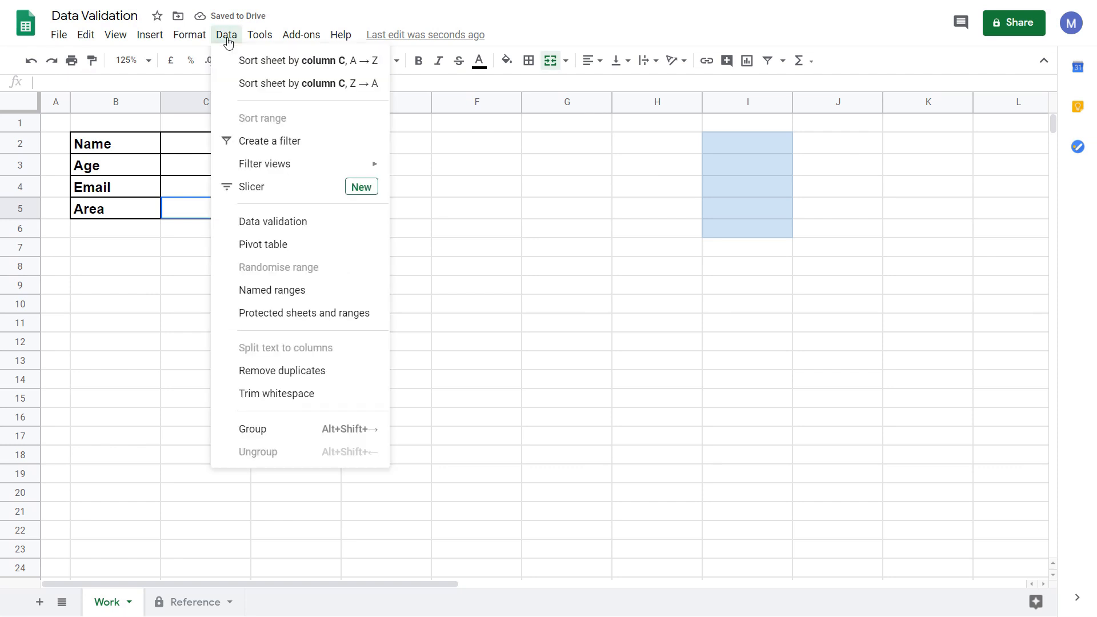
{"action": "left_click", "coordinate": [276, 223]}
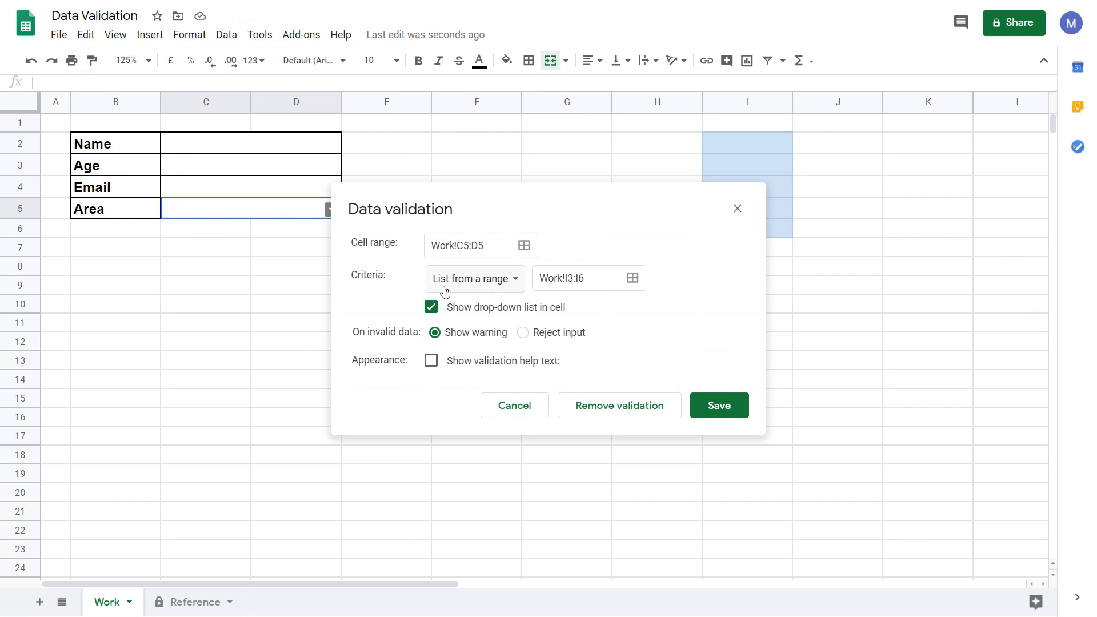
{"action": "left_click", "coordinate": [632, 278]}
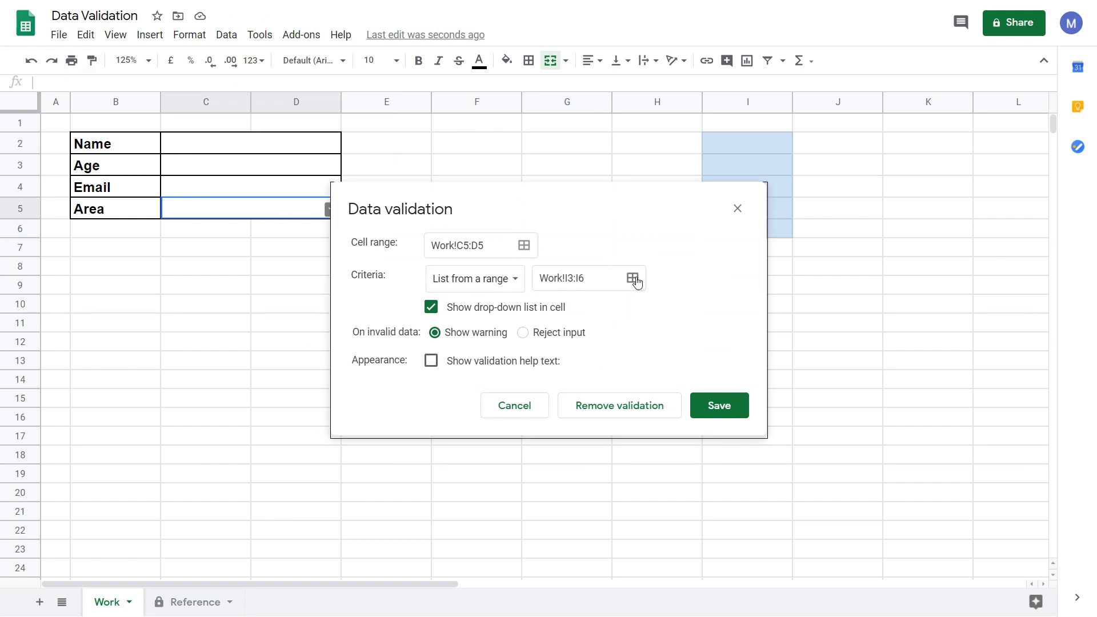
{"action": "left_click", "coordinate": [186, 610]}
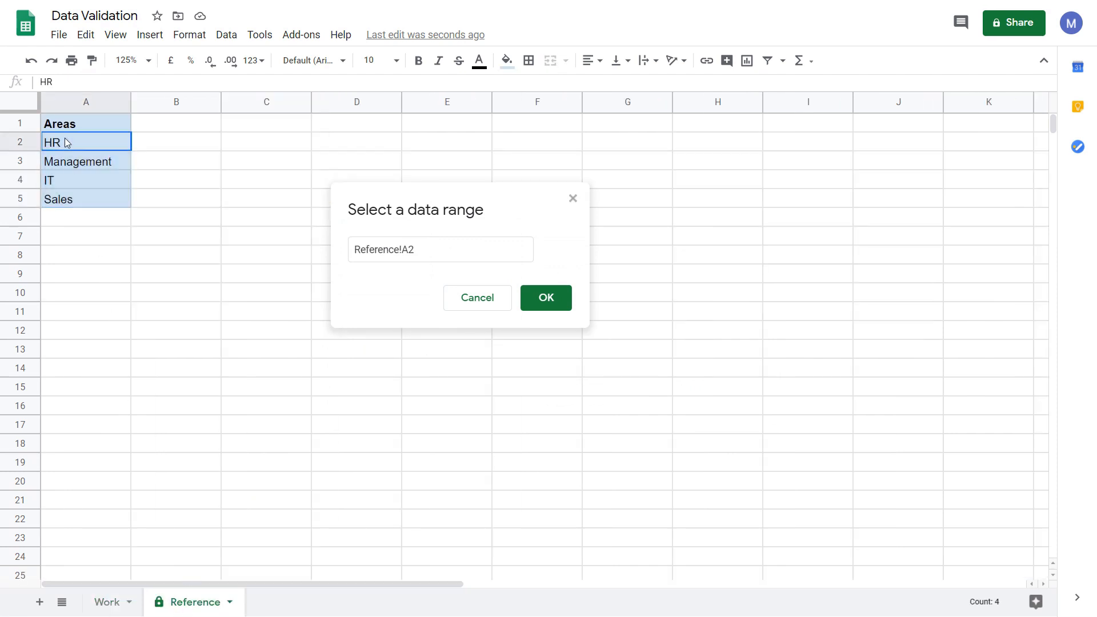
{"action": "left_click_drag", "start_coordinate": [67, 143], "coordinate": [81, 197]}
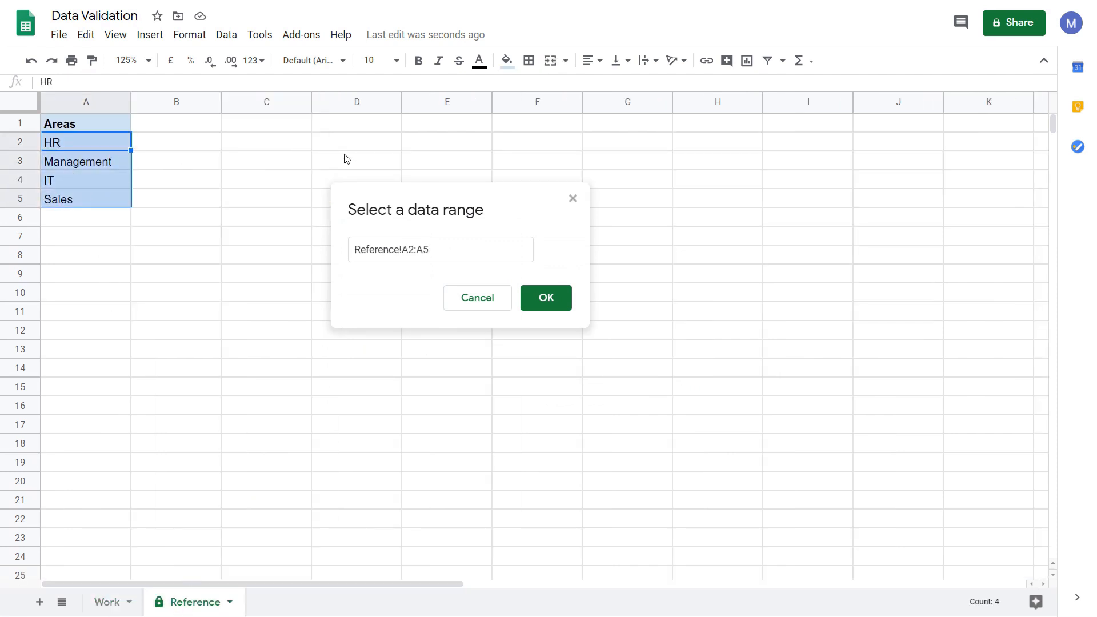
{"action": "left_click", "coordinate": [542, 302]}
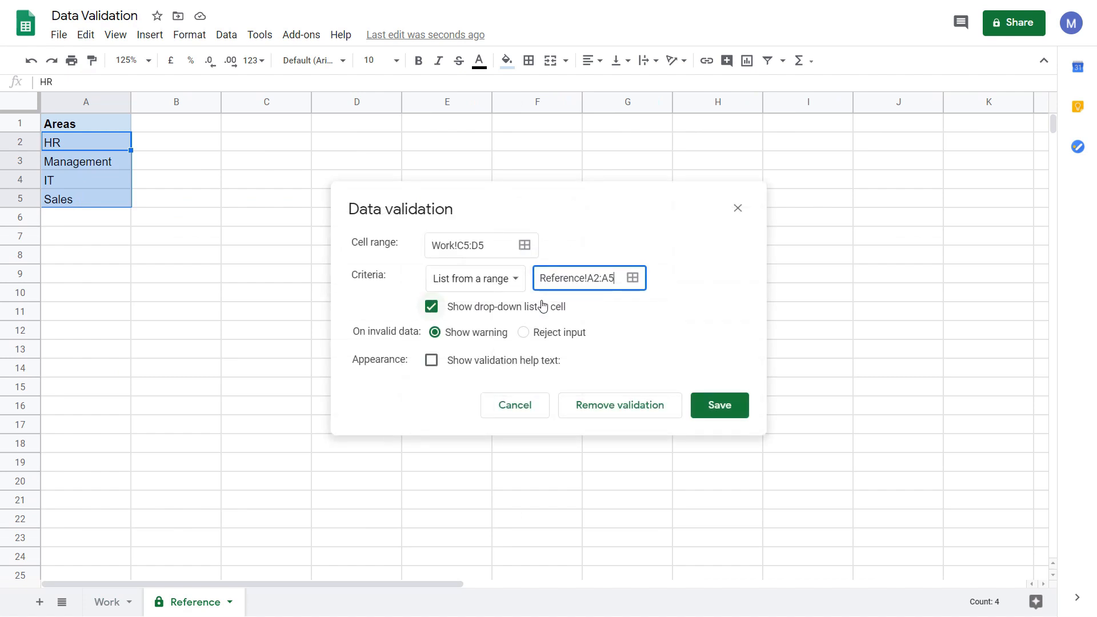
{"action": "left_click", "coordinate": [715, 404]}
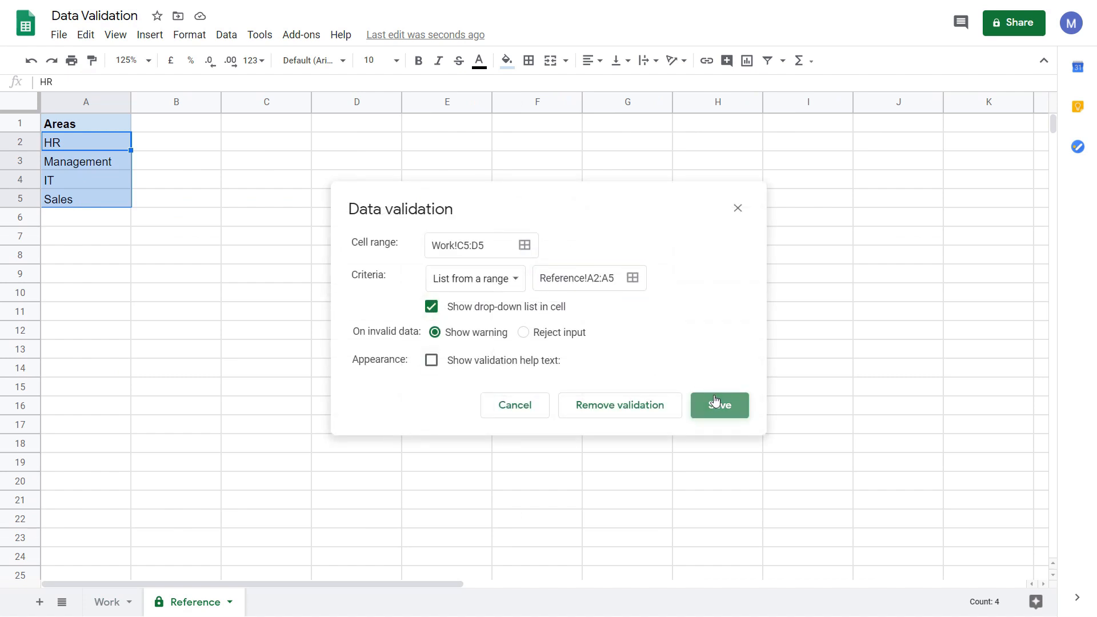
Back on the Work sheet, pick Management from the Area dropdown
{"action": "left_click", "coordinate": [109, 604]}
{"action": "left_click", "coordinate": [332, 209]}
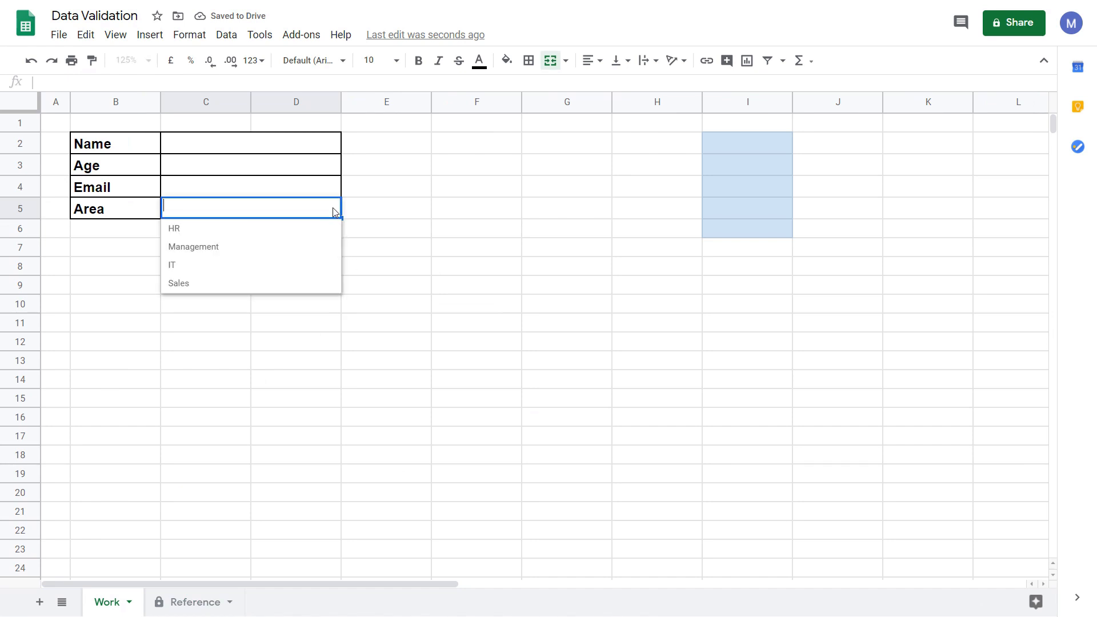
{"action": "left_click", "coordinate": [242, 249]}
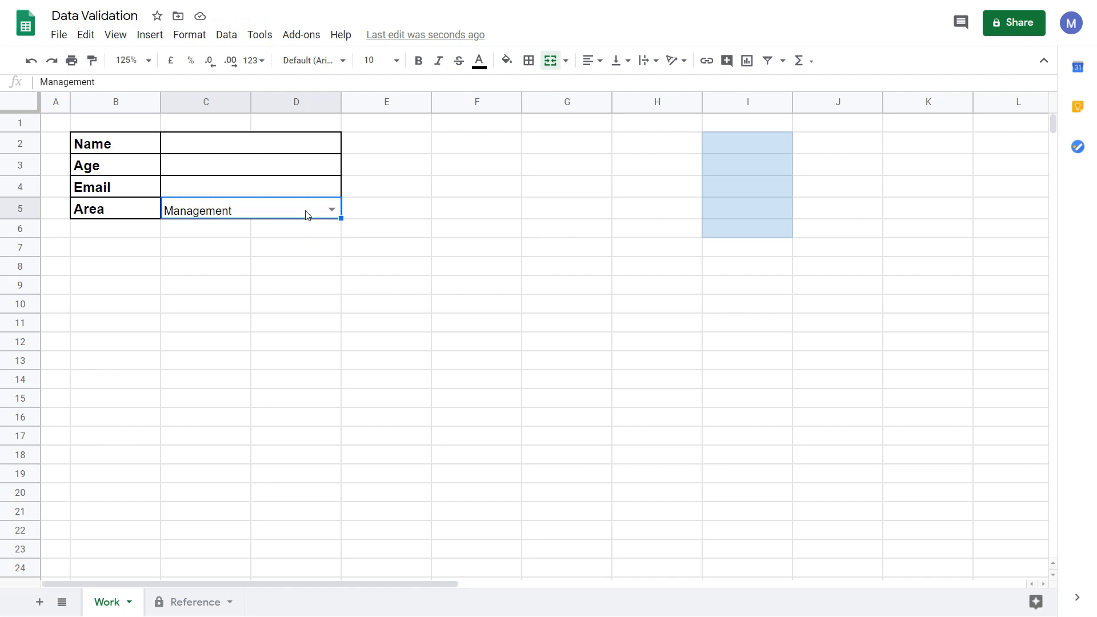
Change the Area rule to a list of items 'HR,Sales,Management' and save it
{"action": "left_click", "coordinate": [227, 35]}
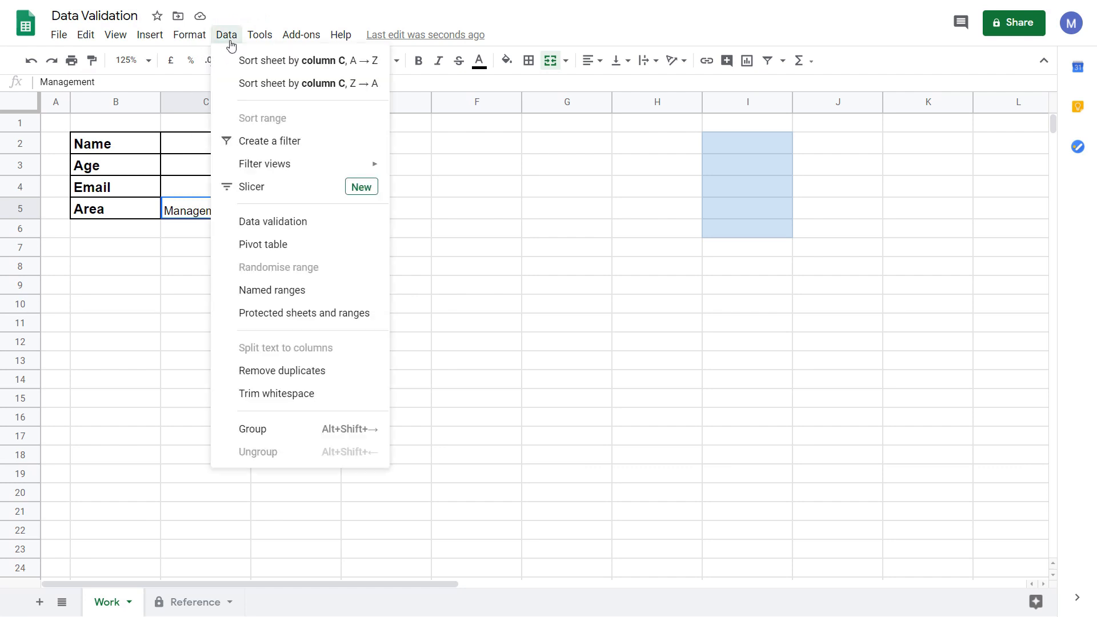
{"action": "left_click", "coordinate": [248, 222]}
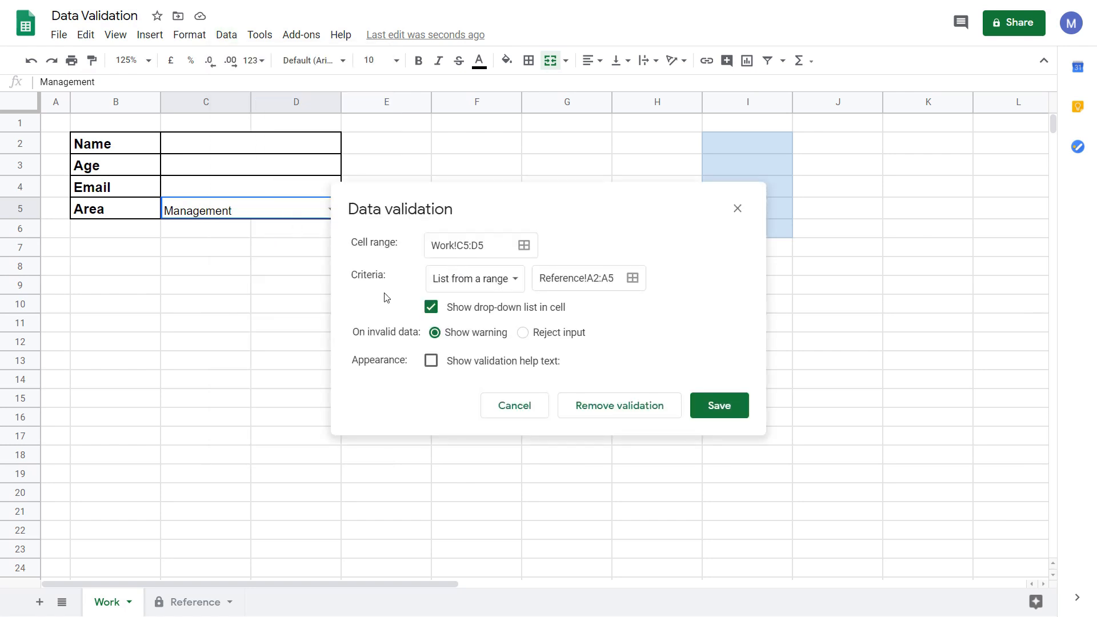
{"action": "left_click", "coordinate": [465, 285]}
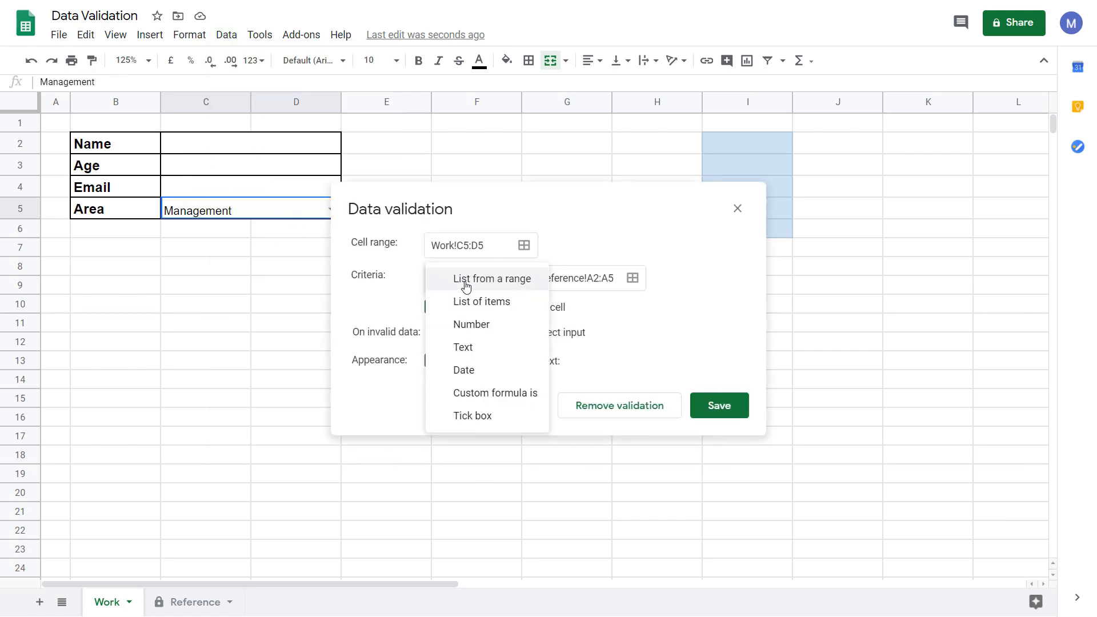
{"action": "left_click", "coordinate": [465, 301]}
{"action": "left_click", "coordinate": [551, 274]}
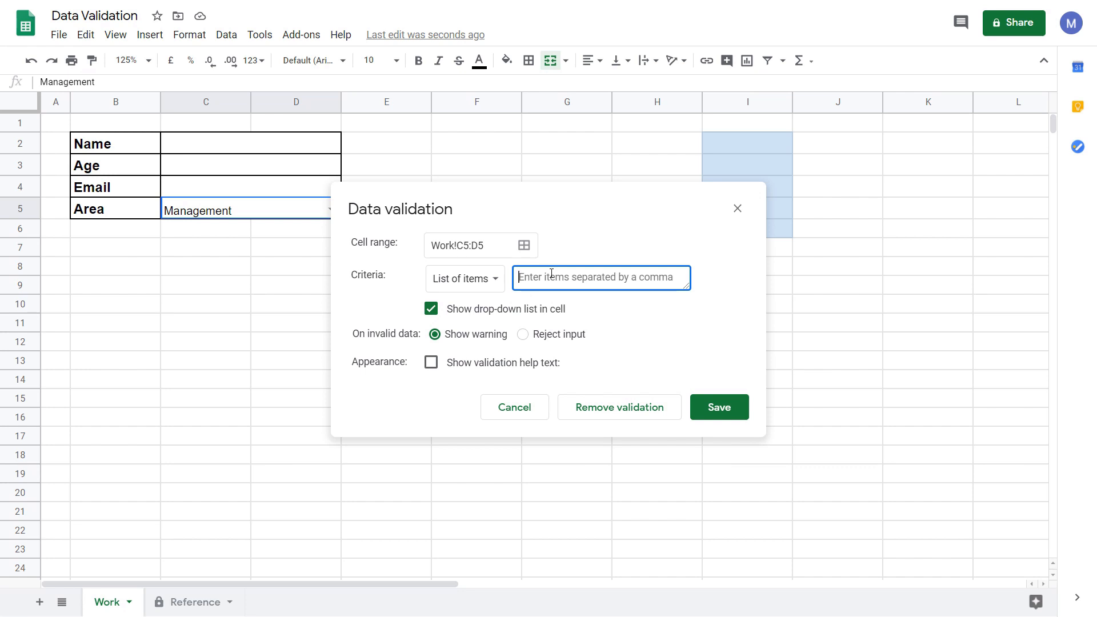
{"action": "type", "text": "HR,Sales,"}
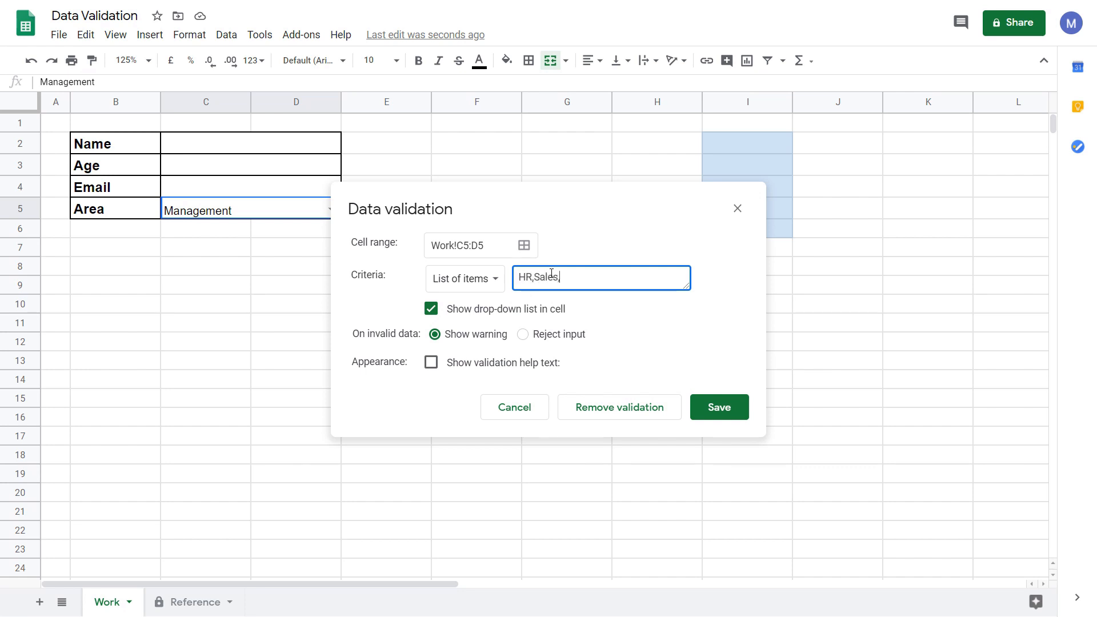
{"action": "type", "text": "Management"}
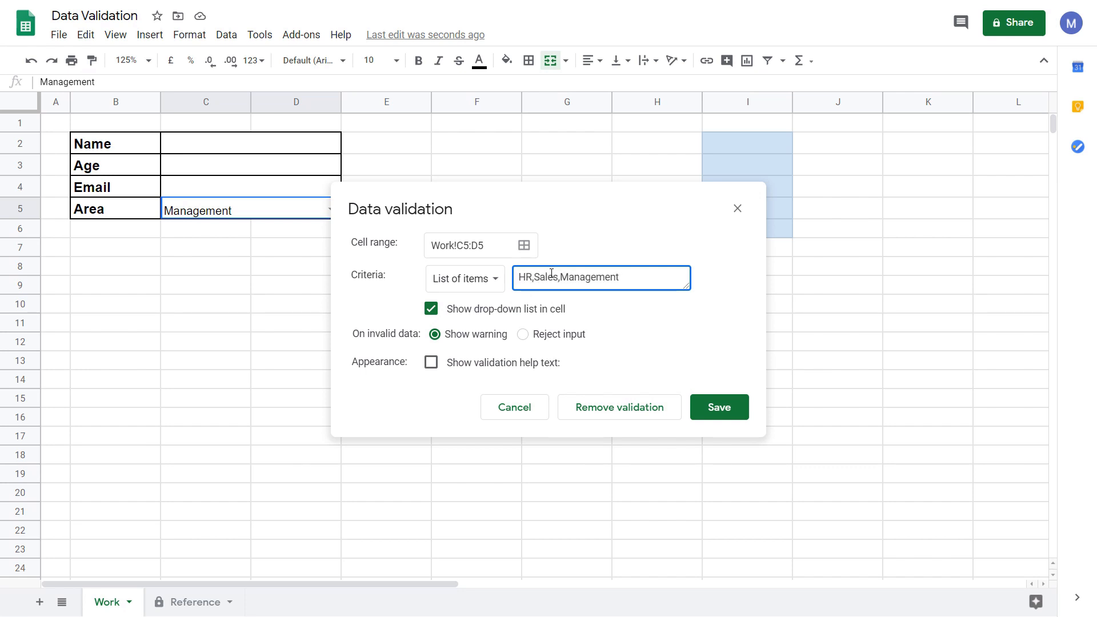
{"action": "left_click", "coordinate": [721, 411]}
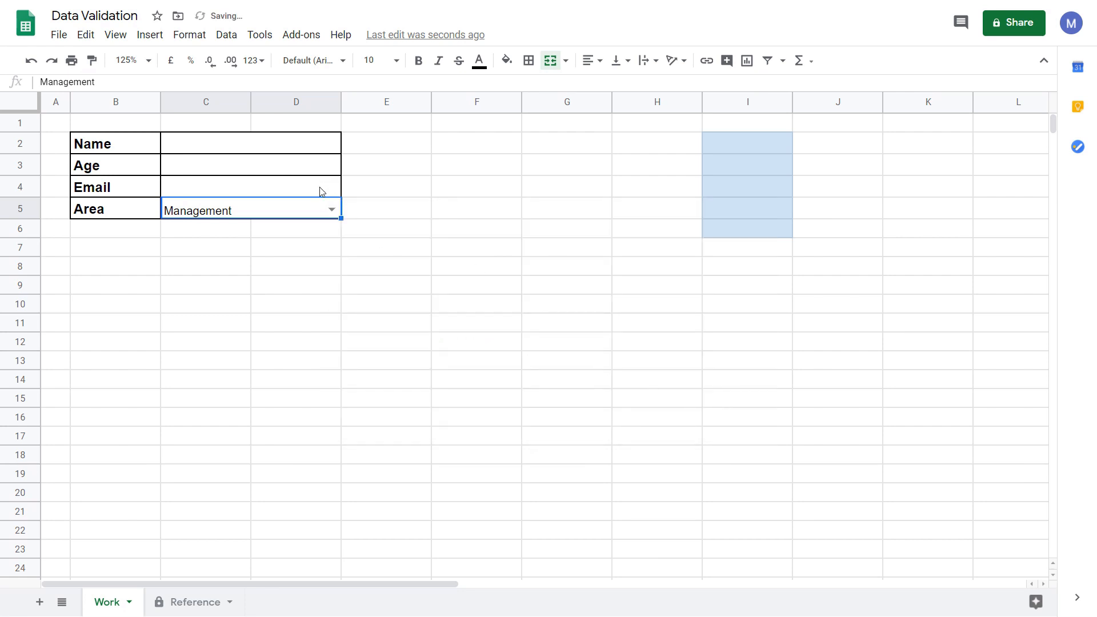
Choose HR from the Area dropdown, then select the Age answer cell
{"action": "left_click", "coordinate": [332, 210]}
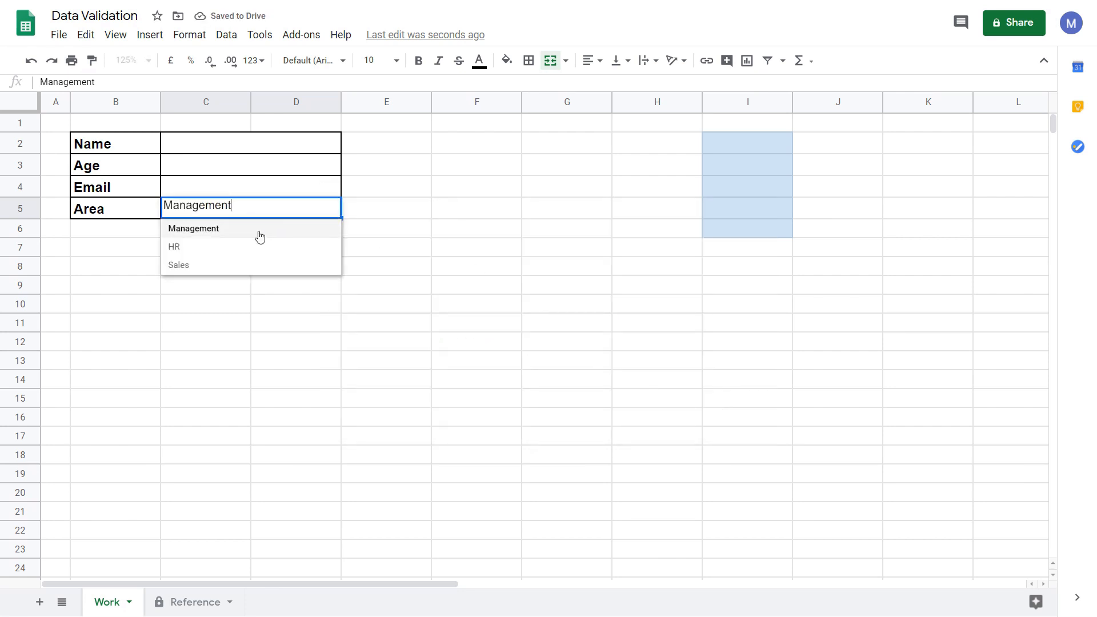
{"action": "left_click", "coordinate": [215, 246]}
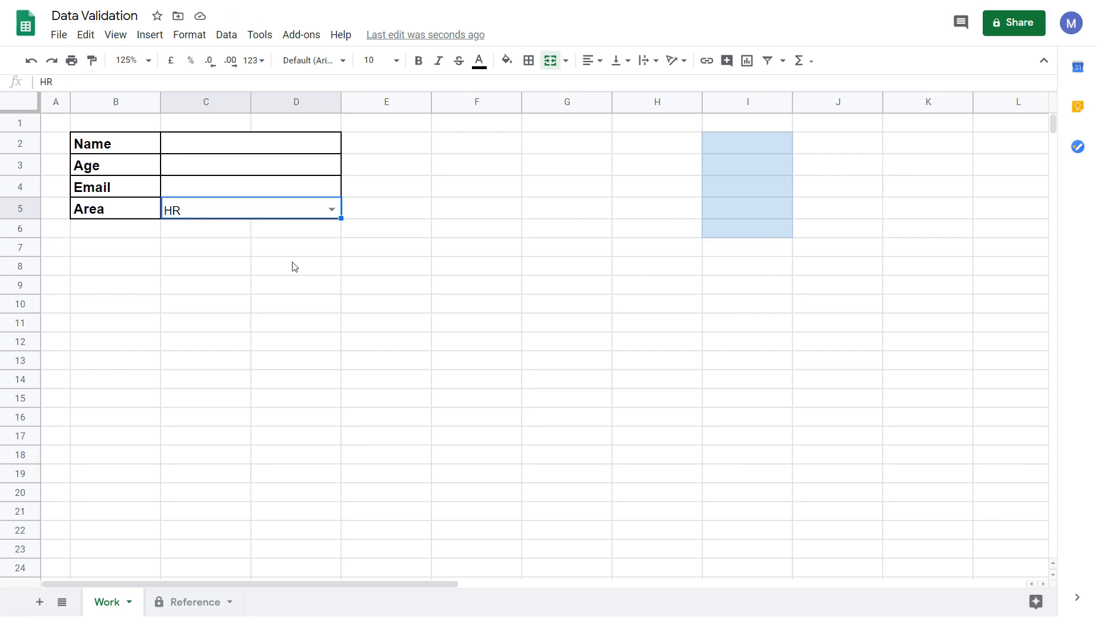
{"action": "left_click", "coordinate": [195, 167]}
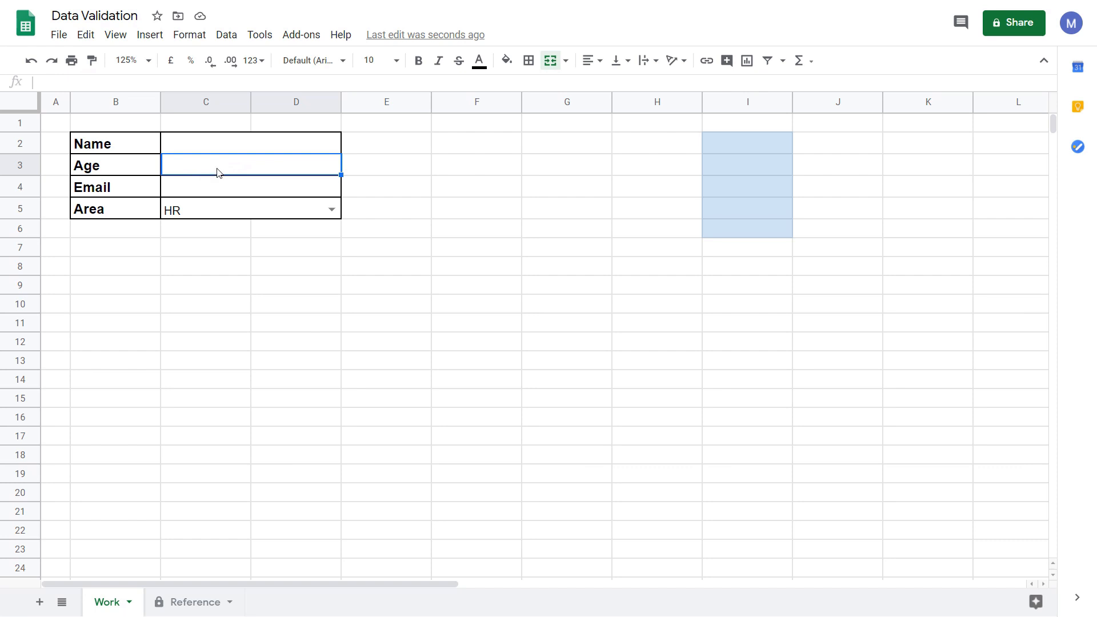
Set the Age cell's validation to a number between 0 and 120
{"action": "left_click", "coordinate": [226, 36]}
{"action": "left_click", "coordinate": [287, 218]}
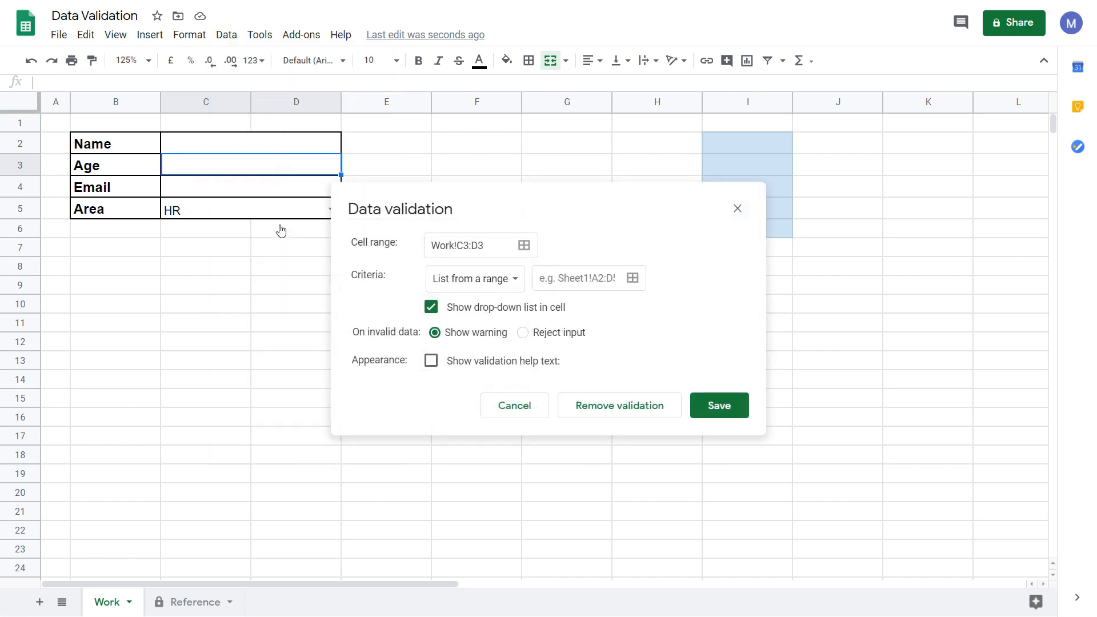
{"action": "left_click", "coordinate": [509, 280]}
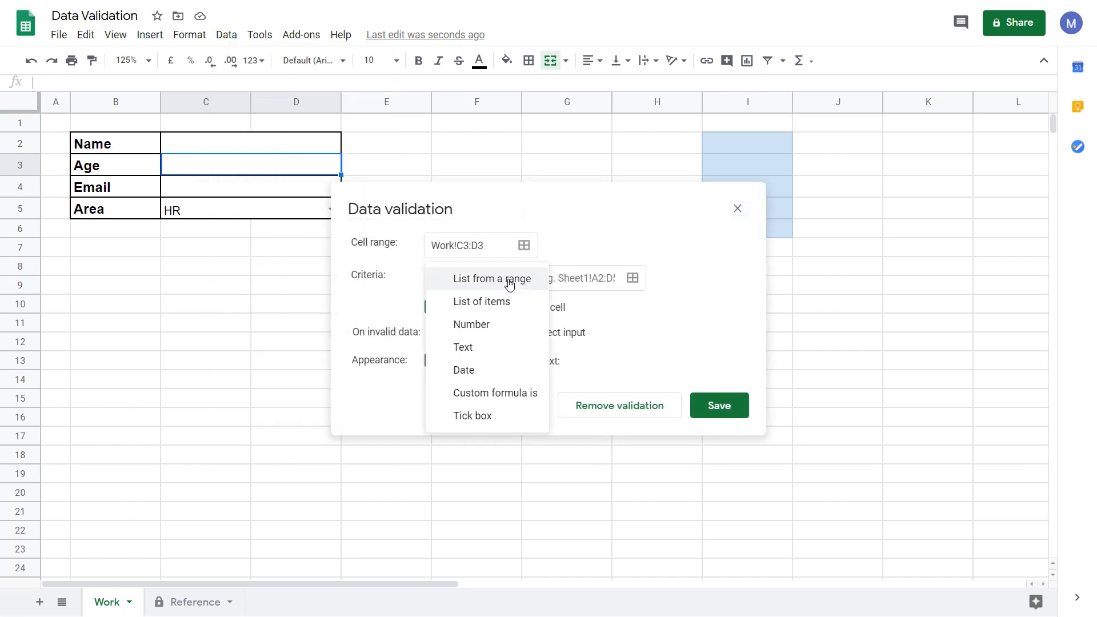
{"action": "left_click", "coordinate": [485, 333]}
{"action": "left_click", "coordinate": [540, 284]}
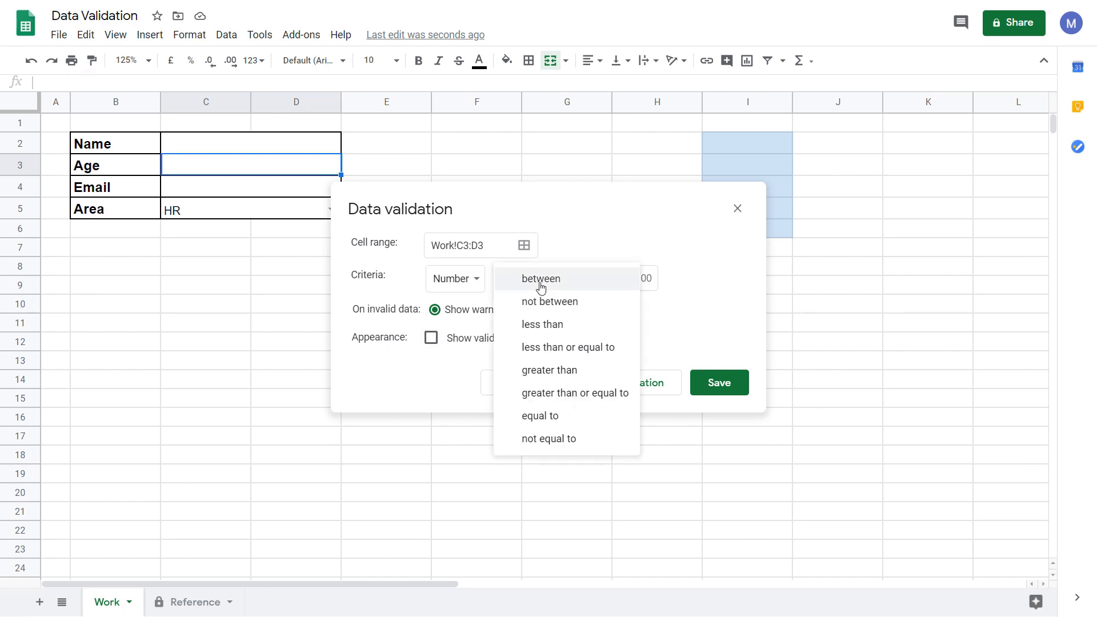
{"action": "left_click", "coordinate": [541, 287]}
{"action": "left_click", "coordinate": [582, 278]}
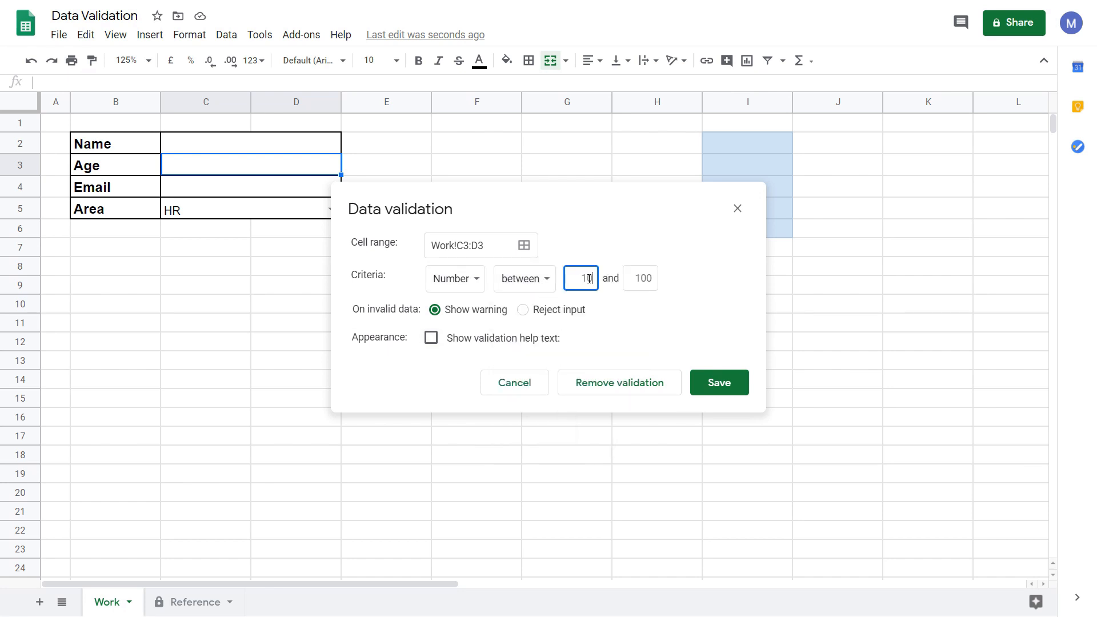
{"action": "type", "text": "10"}
{"action": "left_click", "coordinate": [632, 280]}
{"action": "type", "text": "120"}
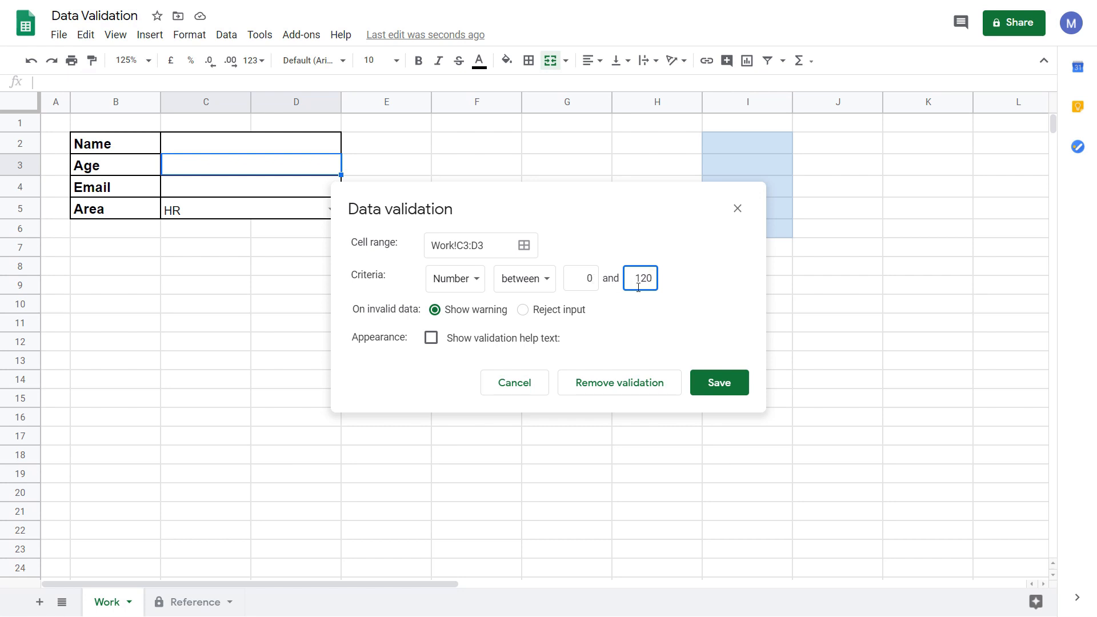
Make the Age rule reject invalid input with help text shown, and save it
{"action": "left_click", "coordinate": [523, 313]}
{"action": "left_click", "coordinate": [432, 339]}
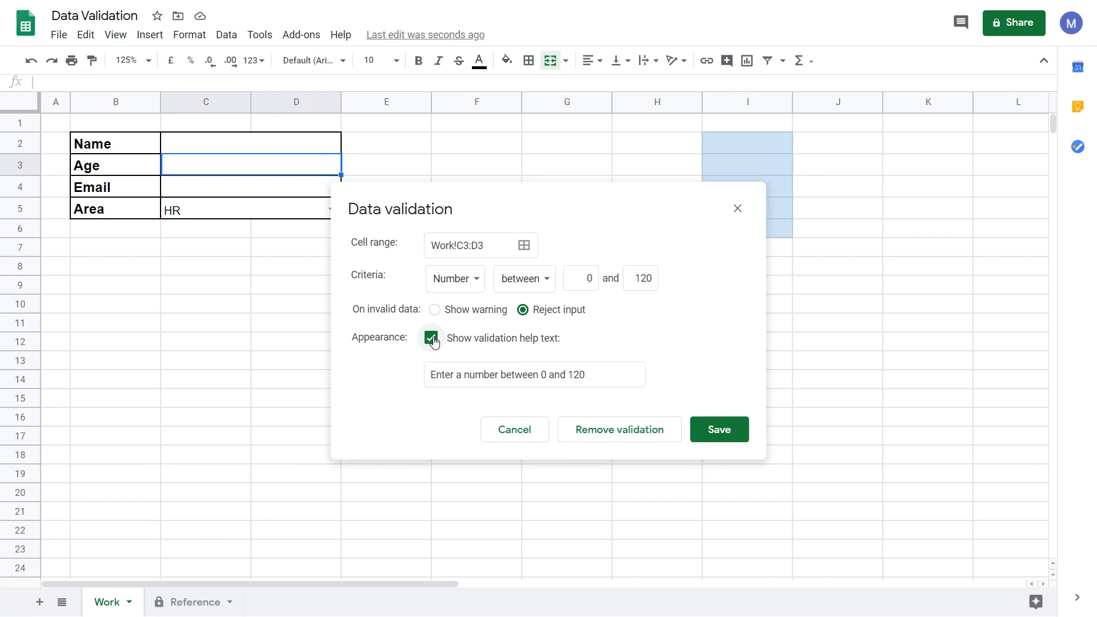
{"action": "left_click", "coordinate": [709, 434]}
{"action": "left_click", "coordinate": [282, 284]}
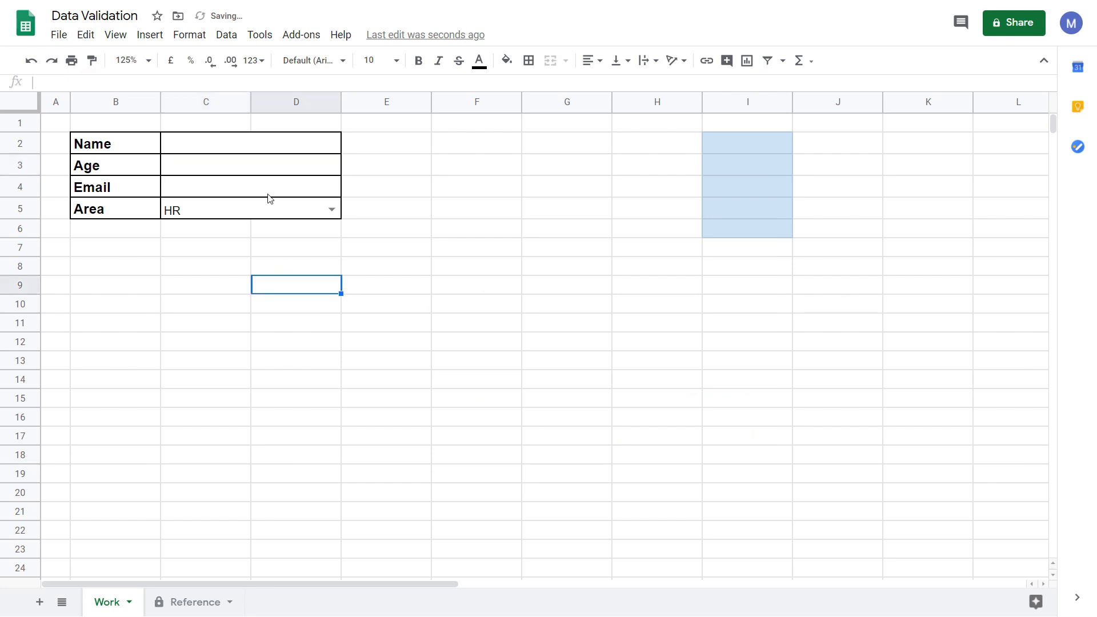
Enter -1 in the Age cell and dismiss the rejection message
{"action": "left_click", "coordinate": [262, 170]}
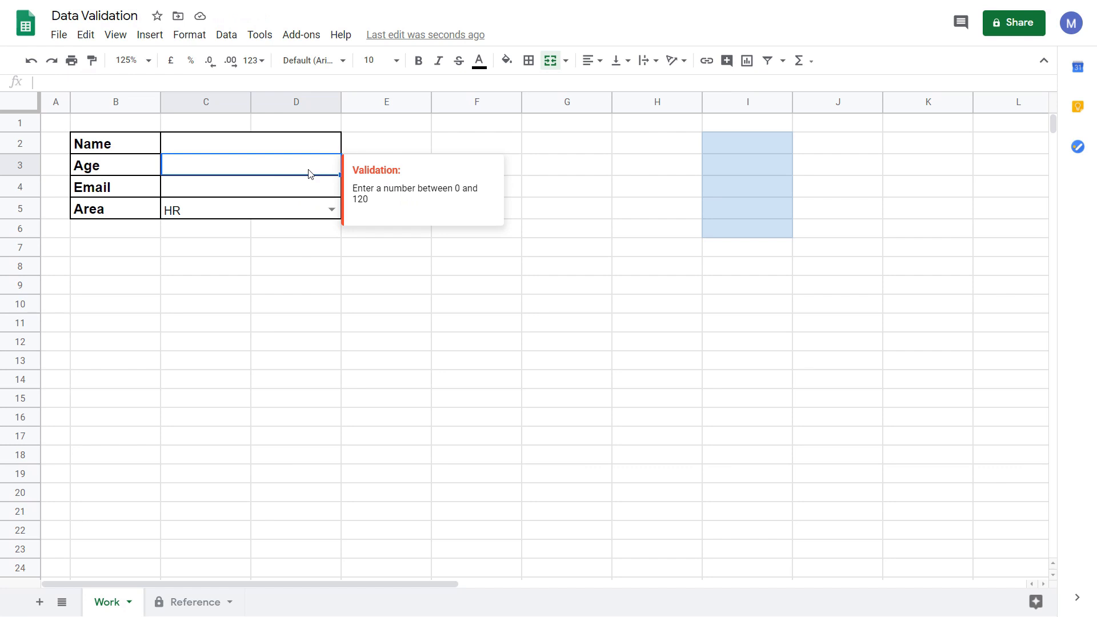
{"action": "type", "text": "-1"}
{"action": "key", "text": "Return"}
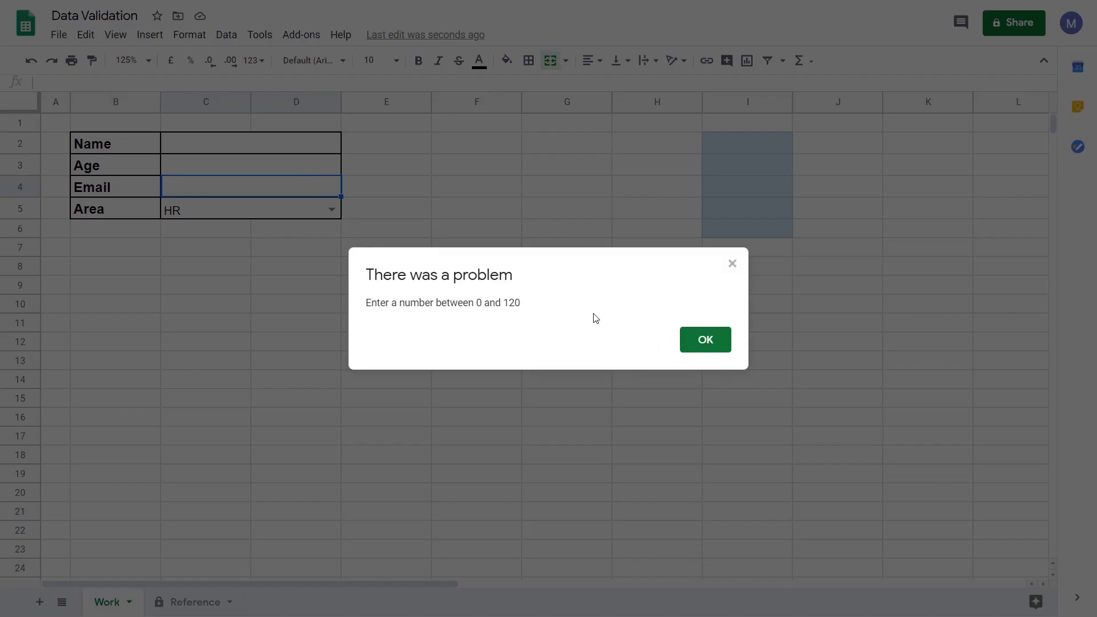
{"action": "left_click", "coordinate": [700, 341]}
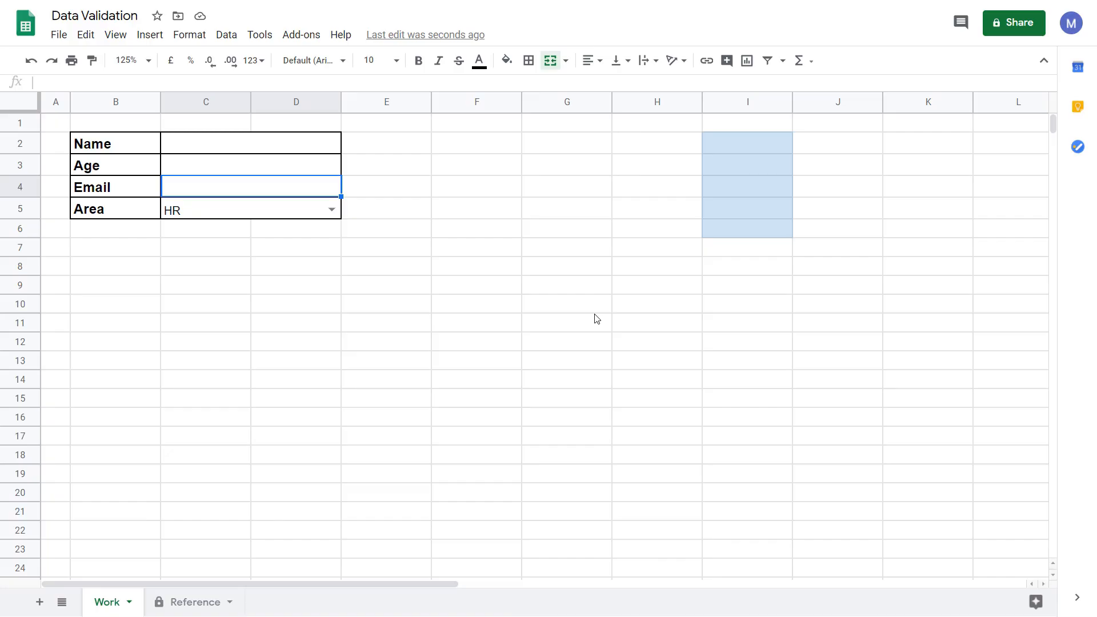
Enter 60 as the Age
{"action": "left_click", "coordinate": [206, 174]}
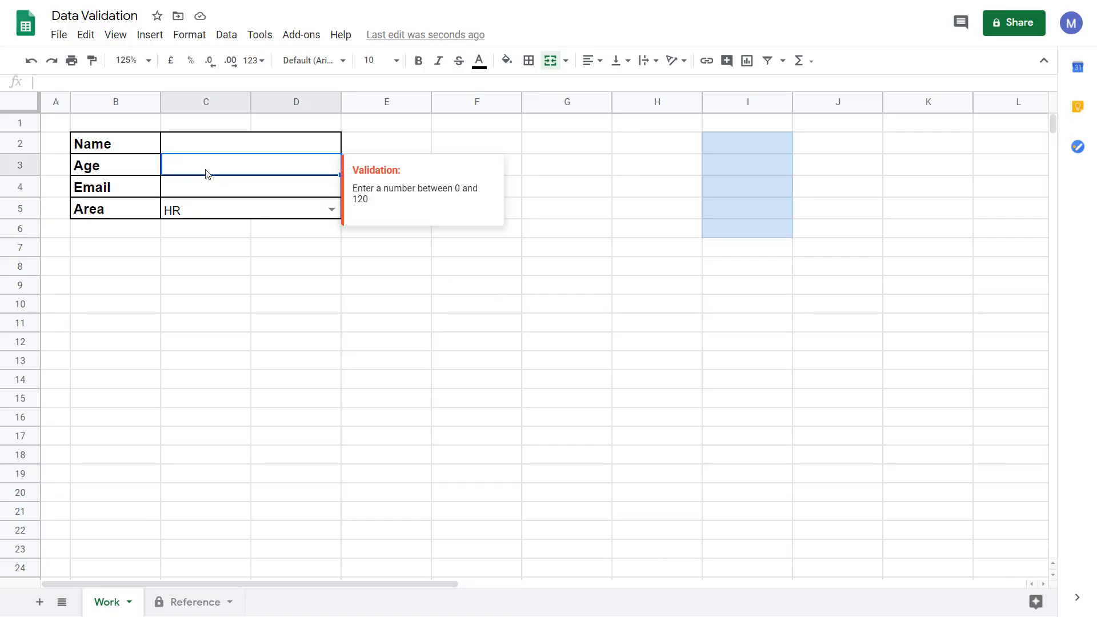
{"action": "type", "text": "60"}
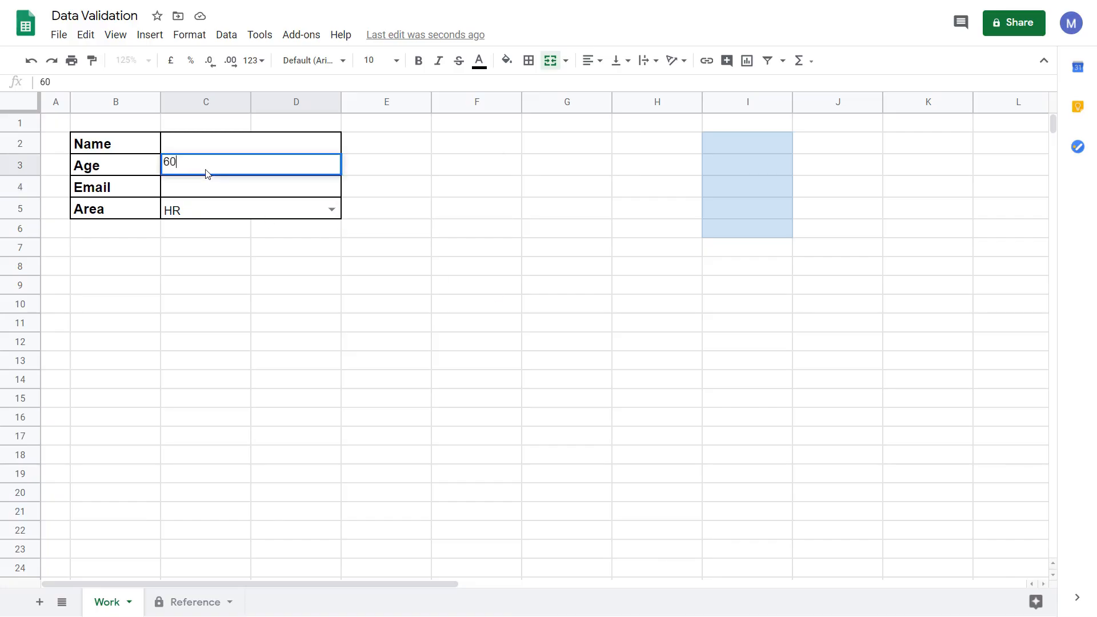
{"action": "key", "text": "Return"}
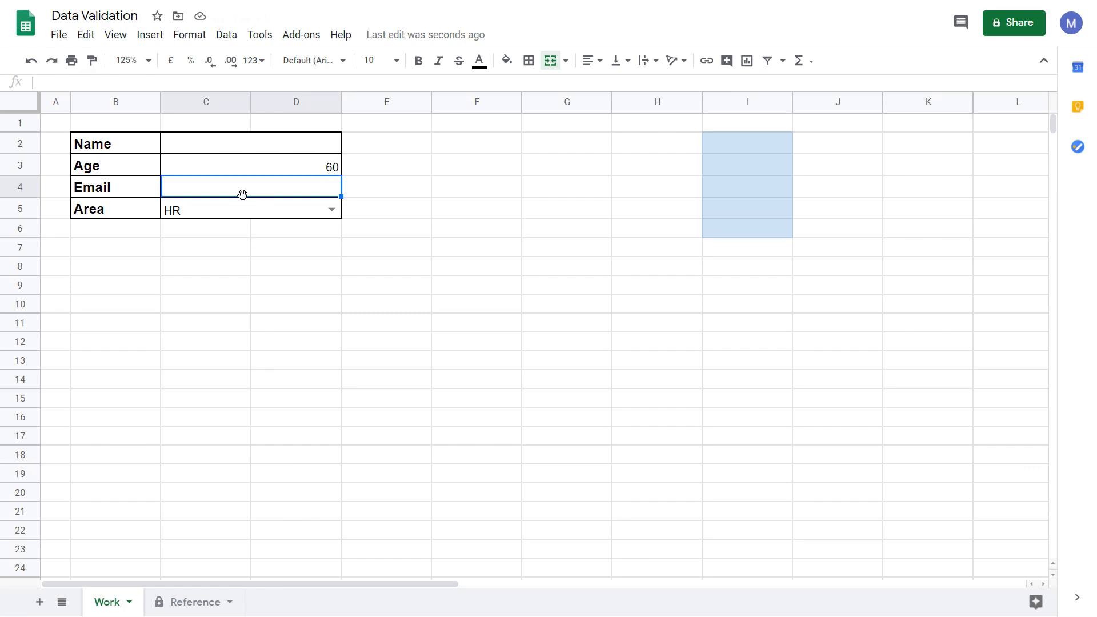
Add a 'Text is a valid email' validation to the Email cell, keeping Show warning, and save
{"action": "left_click", "coordinate": [226, 35]}
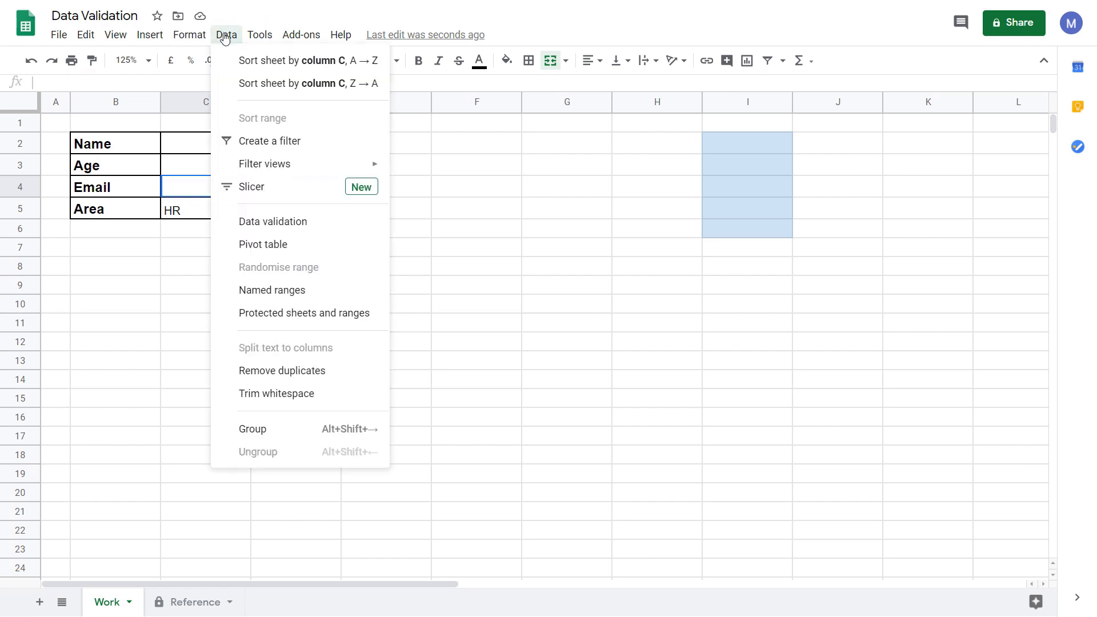
{"action": "left_click", "coordinate": [303, 225]}
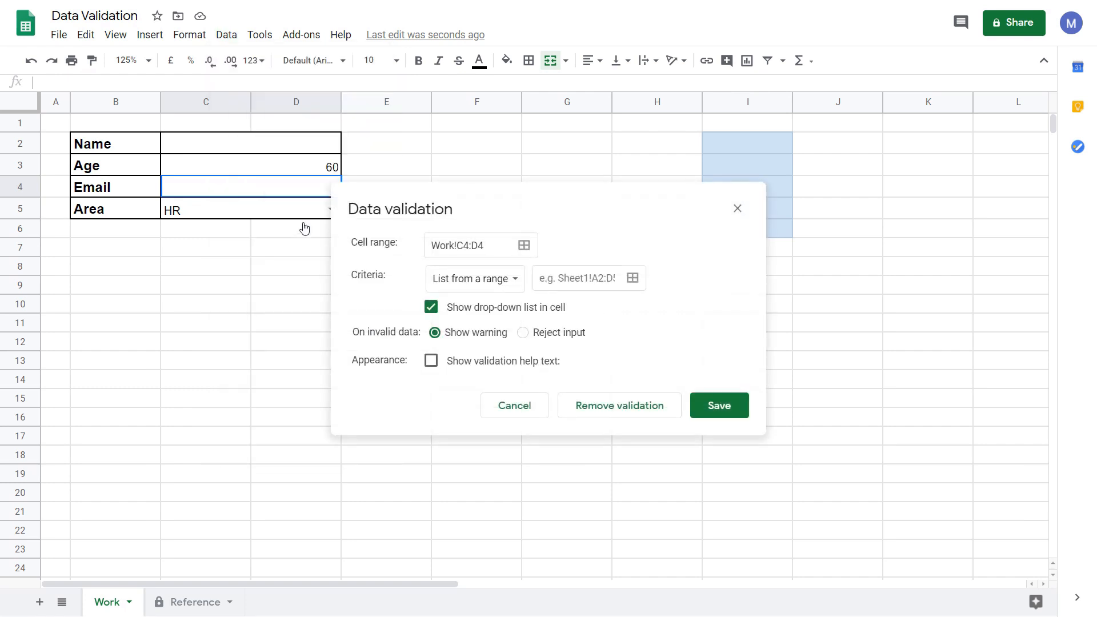
{"action": "left_click", "coordinate": [511, 283]}
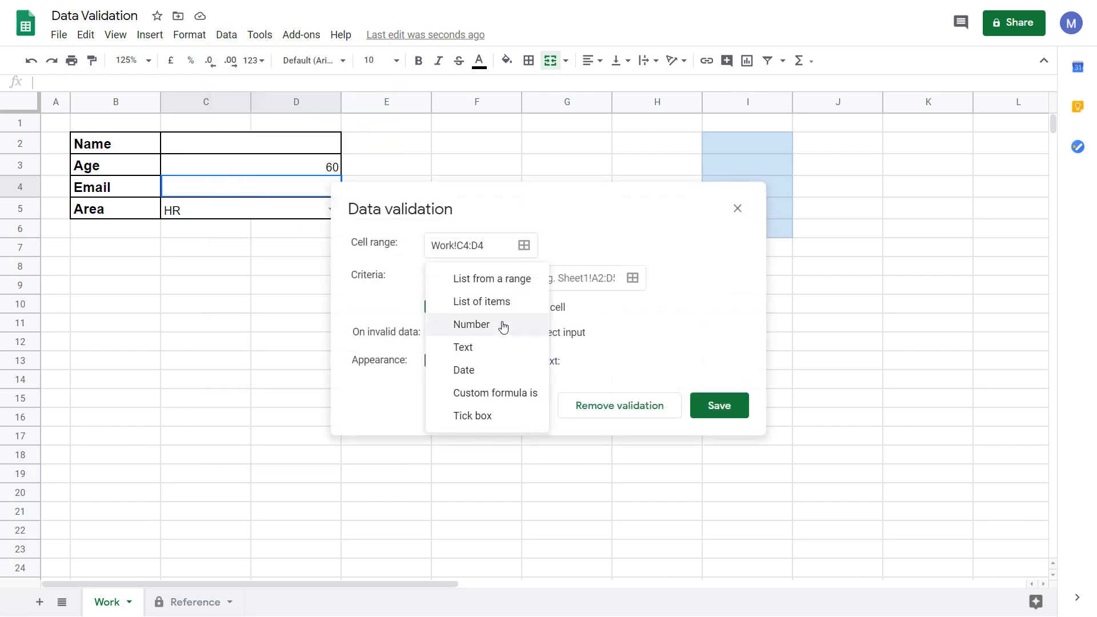
{"action": "left_click", "coordinate": [498, 354]}
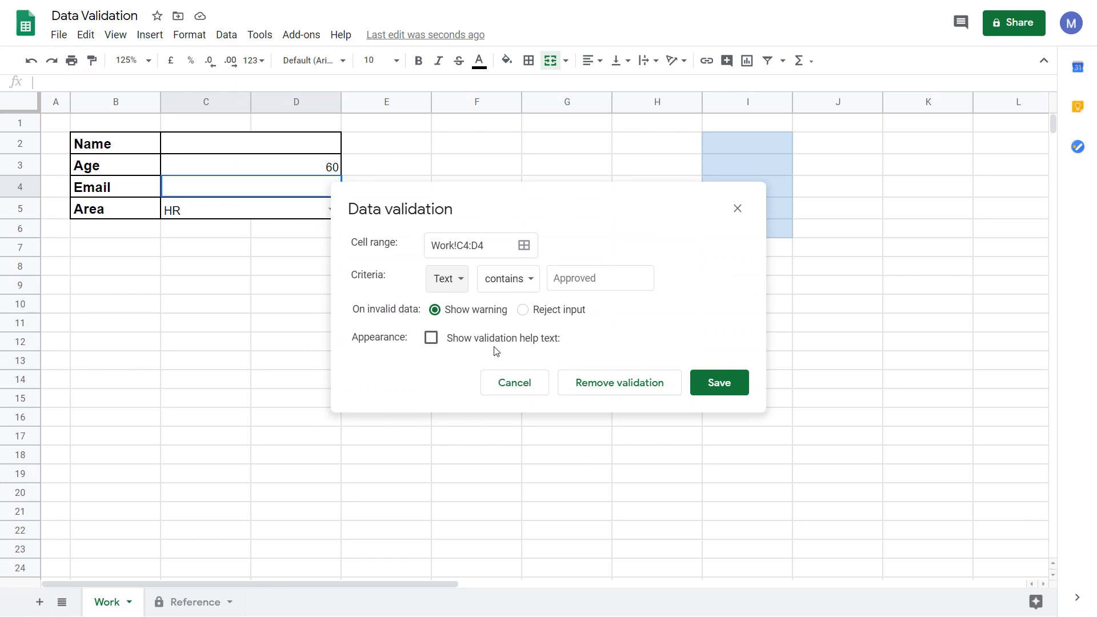
{"action": "left_click", "coordinate": [526, 286]}
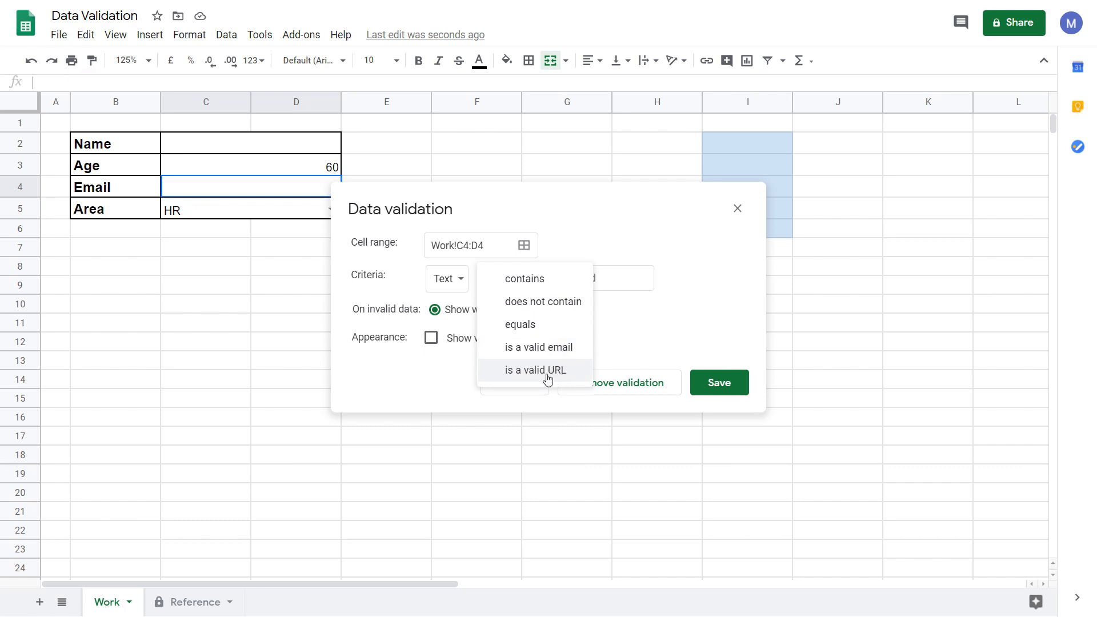
{"action": "left_click", "coordinate": [554, 348]}
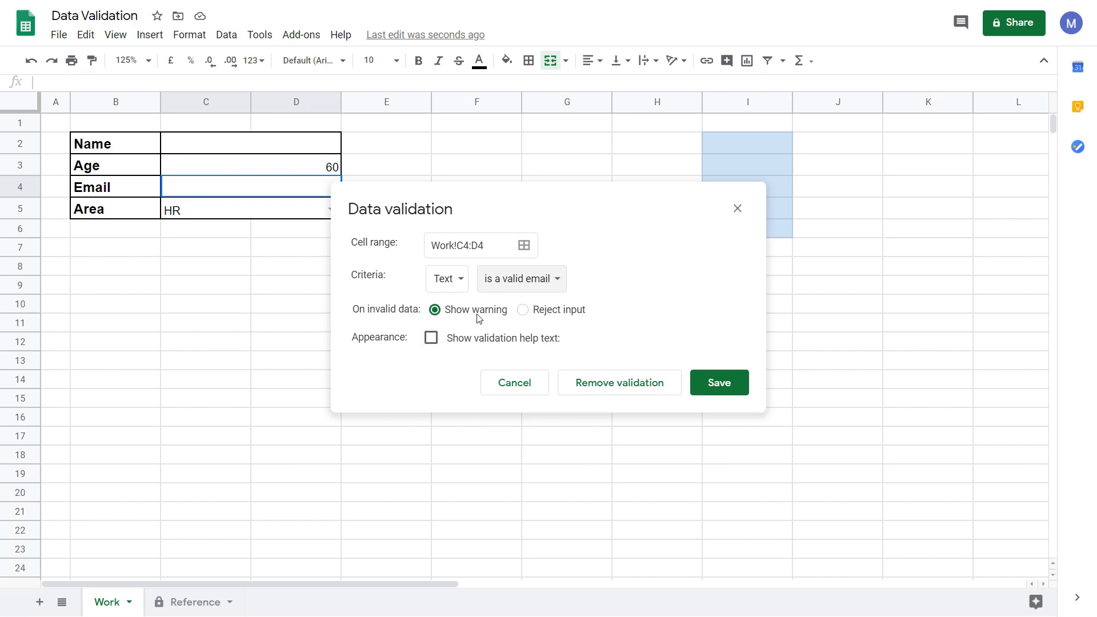
{"action": "left_click", "coordinate": [713, 390]}
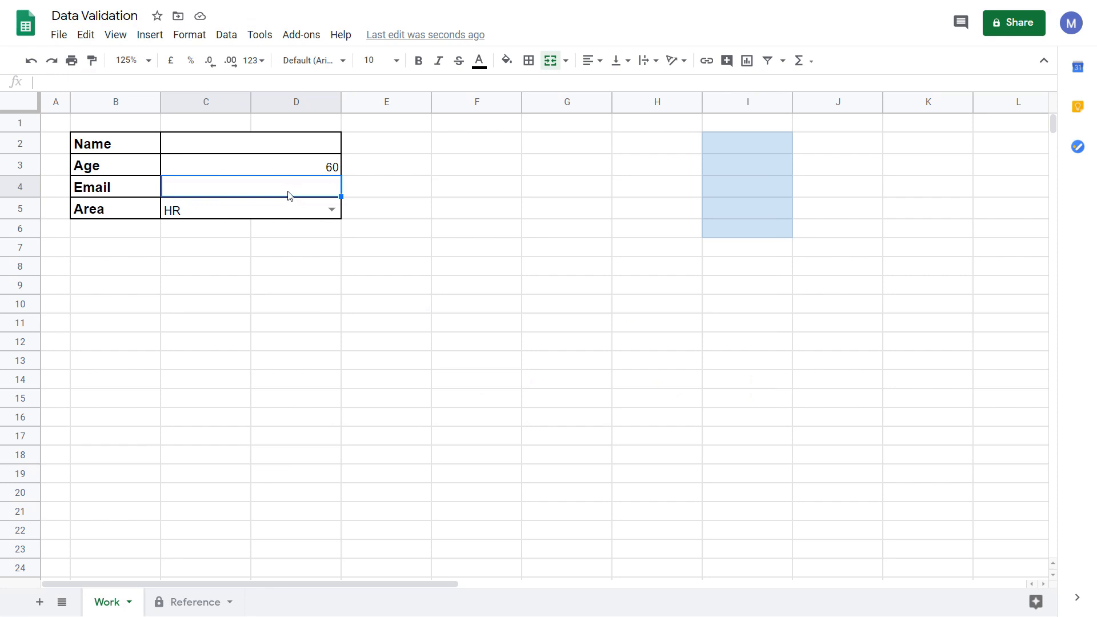
{"action": "type", "text": "exampl"}
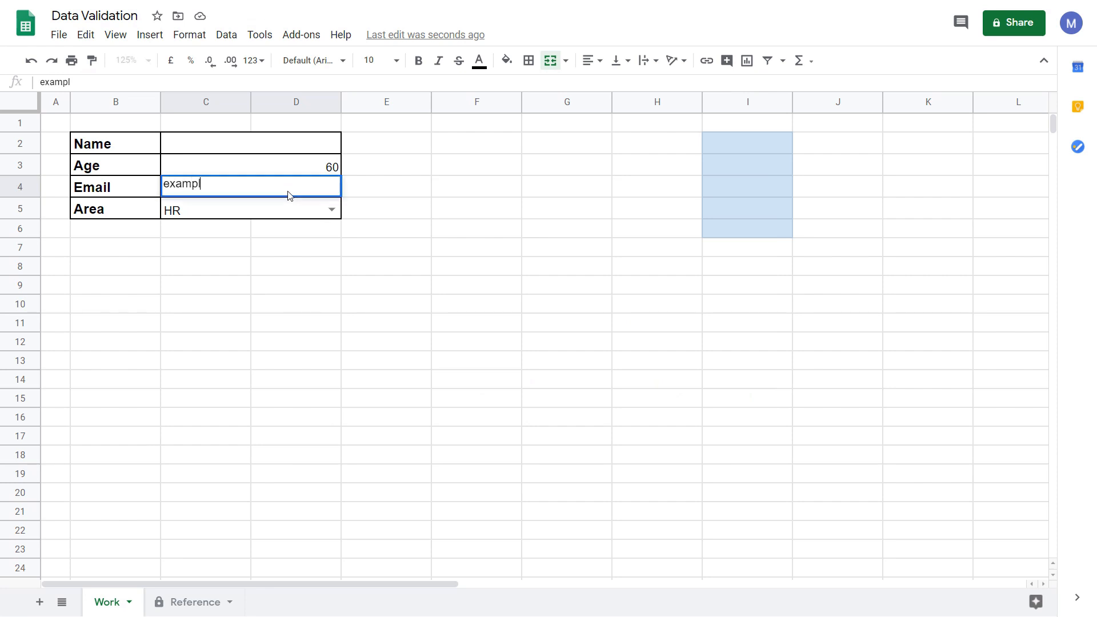
{"action": "type", "text": "e@gmail.com"}
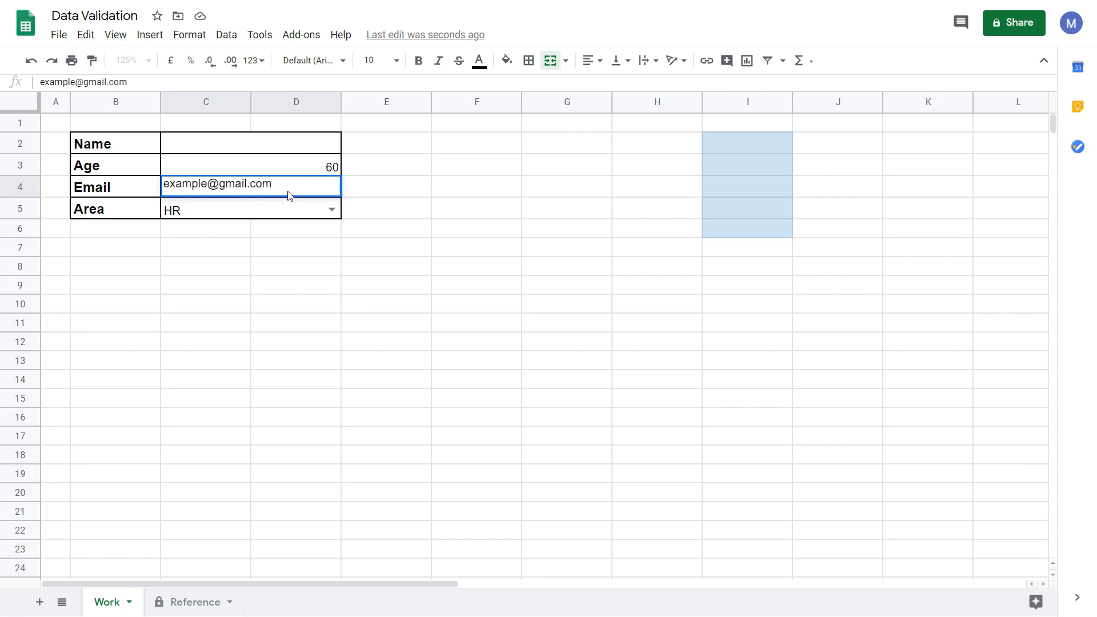
{"action": "key", "text": "Return"}
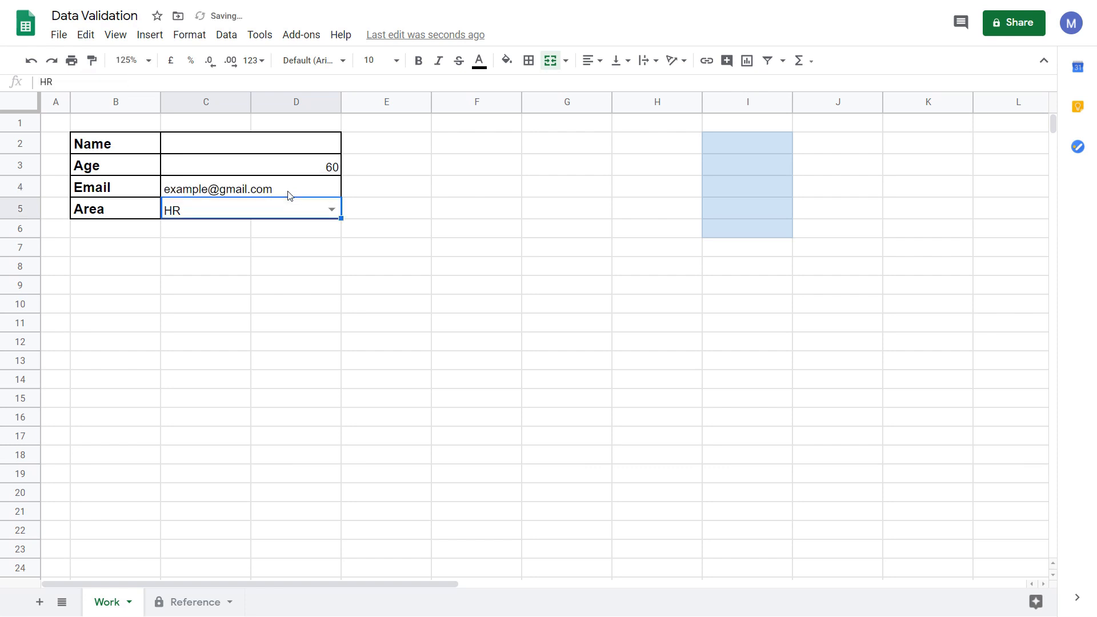
{"action": "left_click", "coordinate": [288, 195]}
{"action": "left_click", "coordinate": [139, 82]}
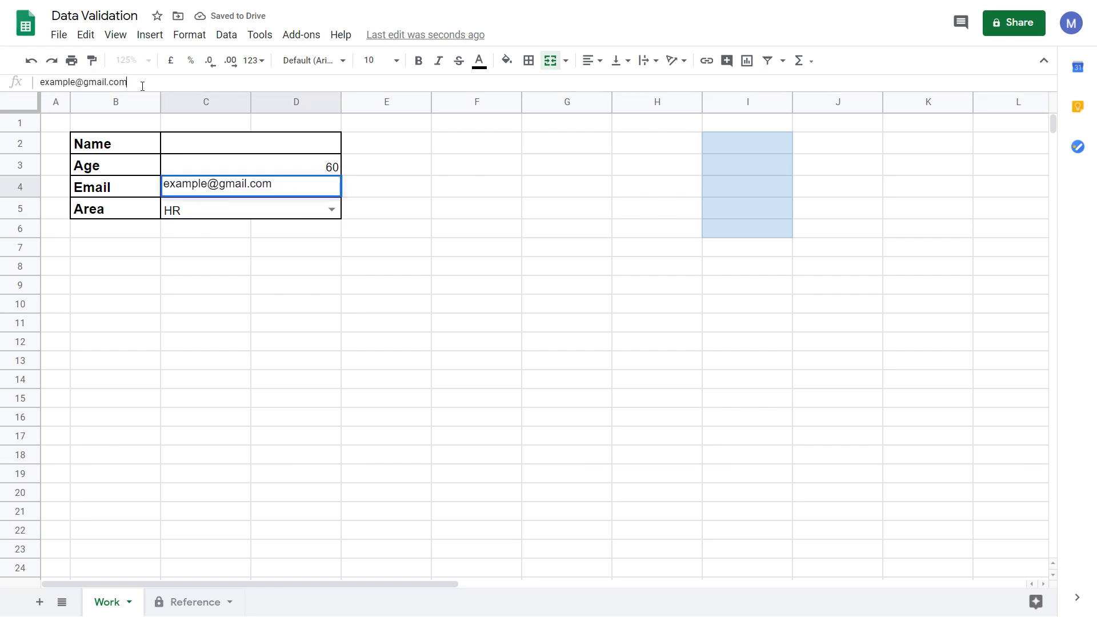
{"action": "left_click_drag", "start_coordinate": [140, 82], "coordinate": [108, 79]}
{"action": "type", "text": "@com"}
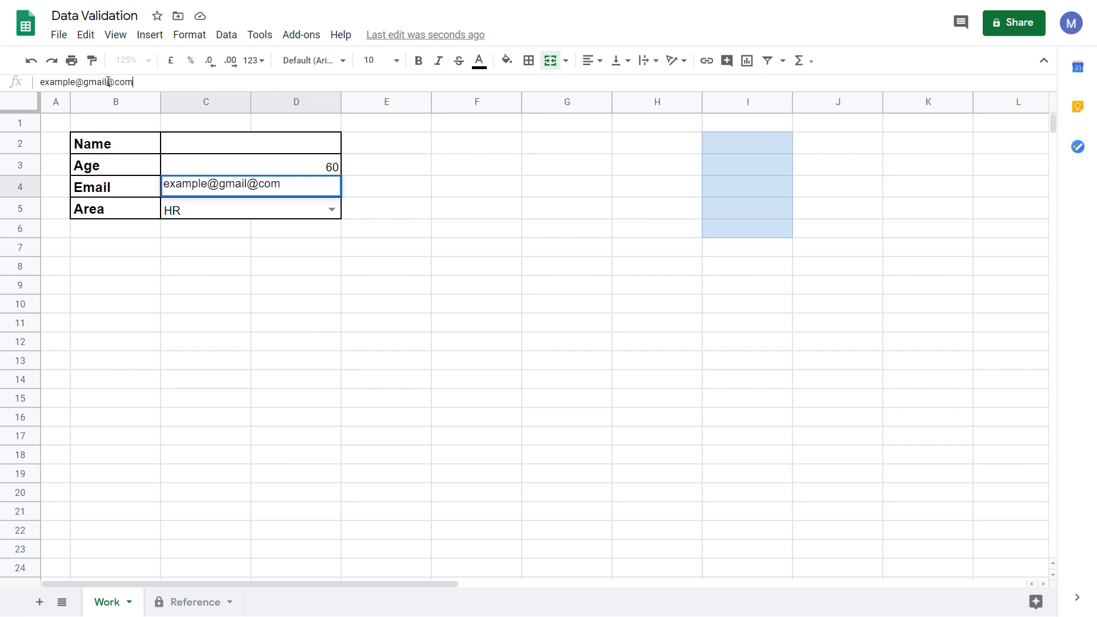
{"action": "key", "text": "Return"}
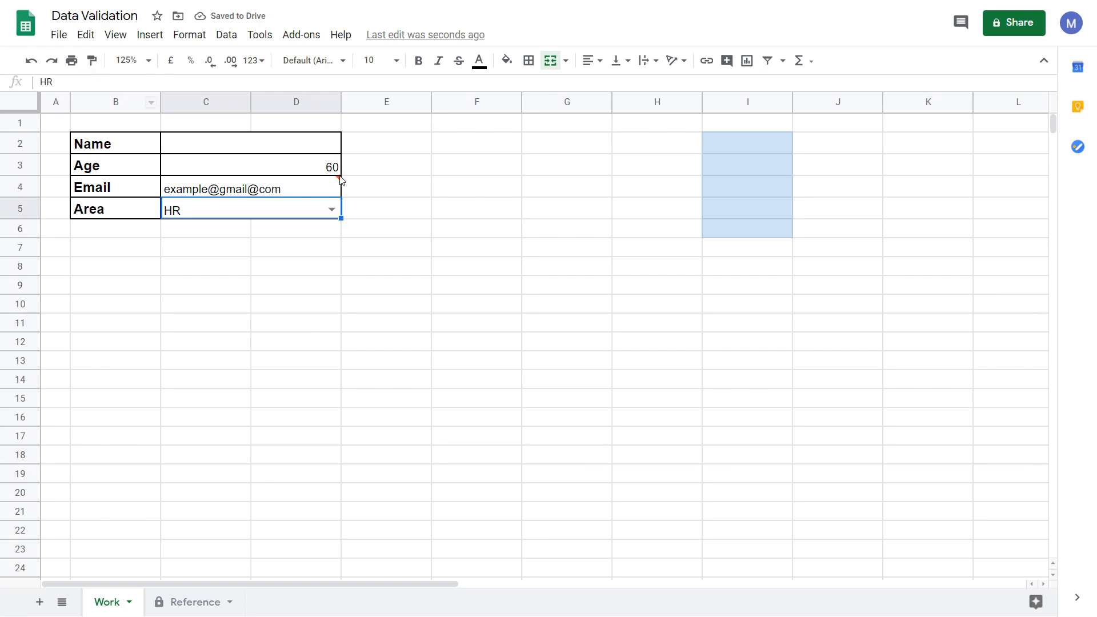
{"action": "mouse_move", "coordinate": [339, 183]}
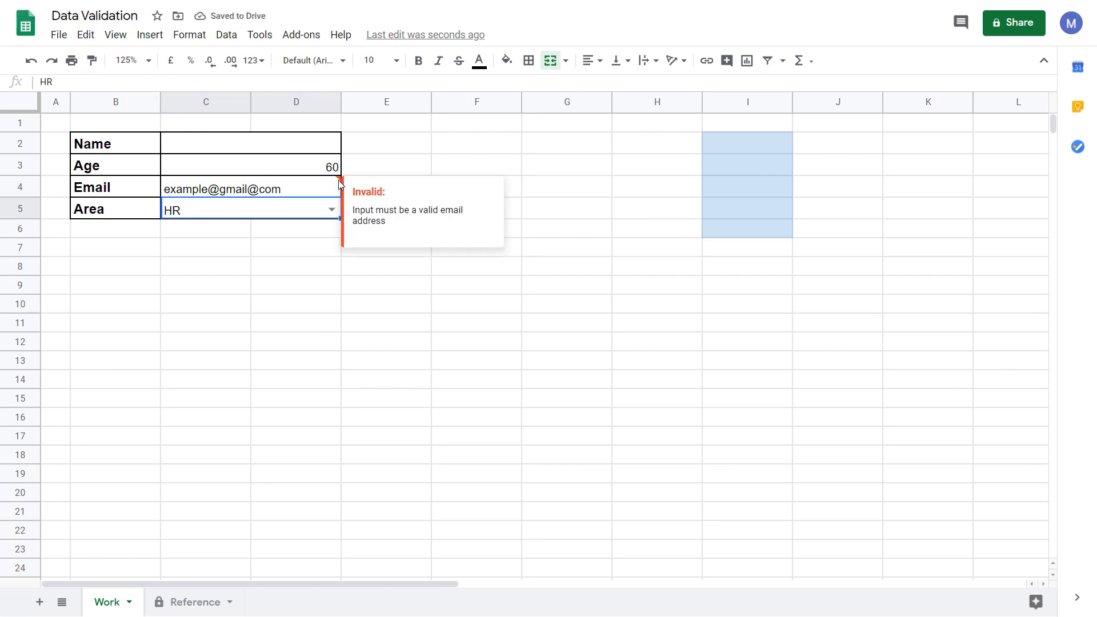